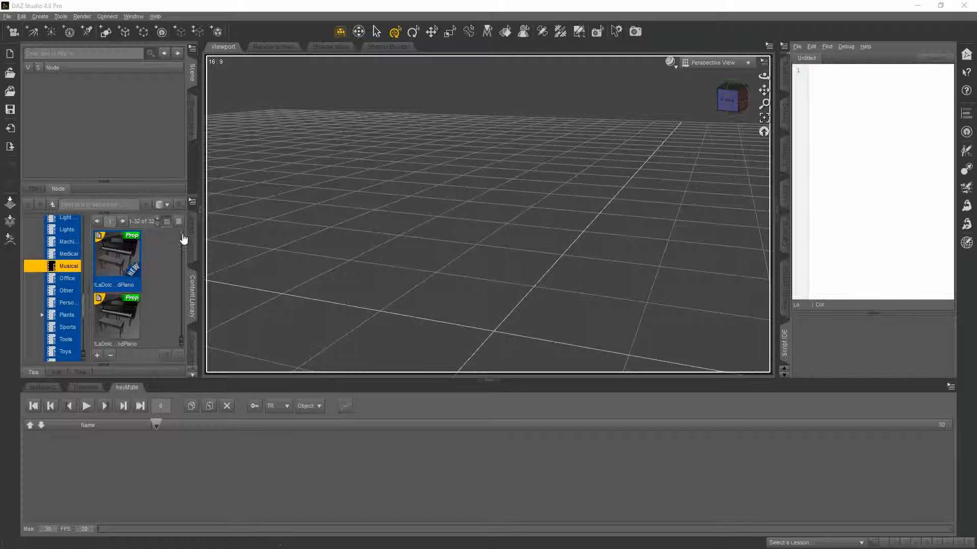
- Load the Basic Set drum kit prop from the Musical content into the scene and inspect it from the front, rear and side
left_click_drag(182, 235, 181, 281)
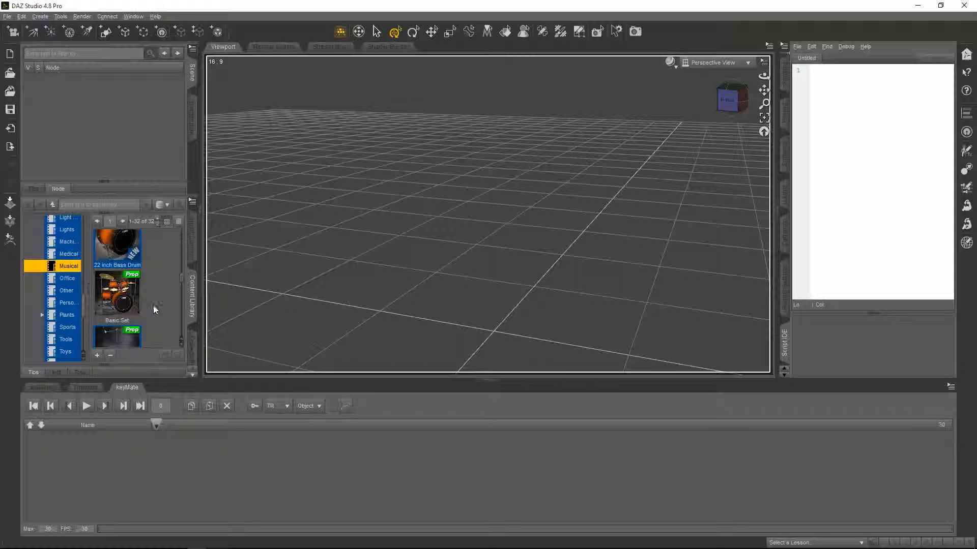
double_click(117, 295)
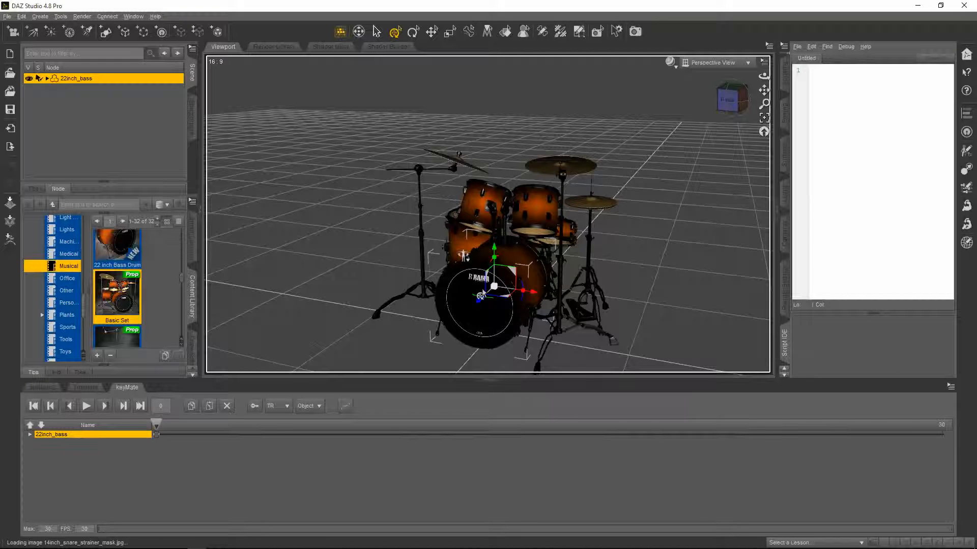
left_click_drag(764, 76, 609, 95)
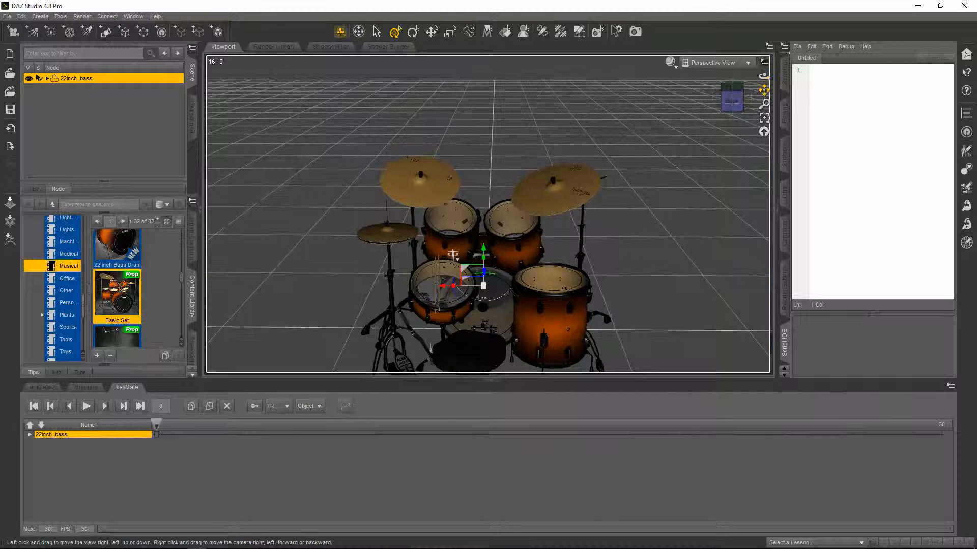
left_click_drag(764, 90, 754, 56)
scroll(713, 187, "up", 4)
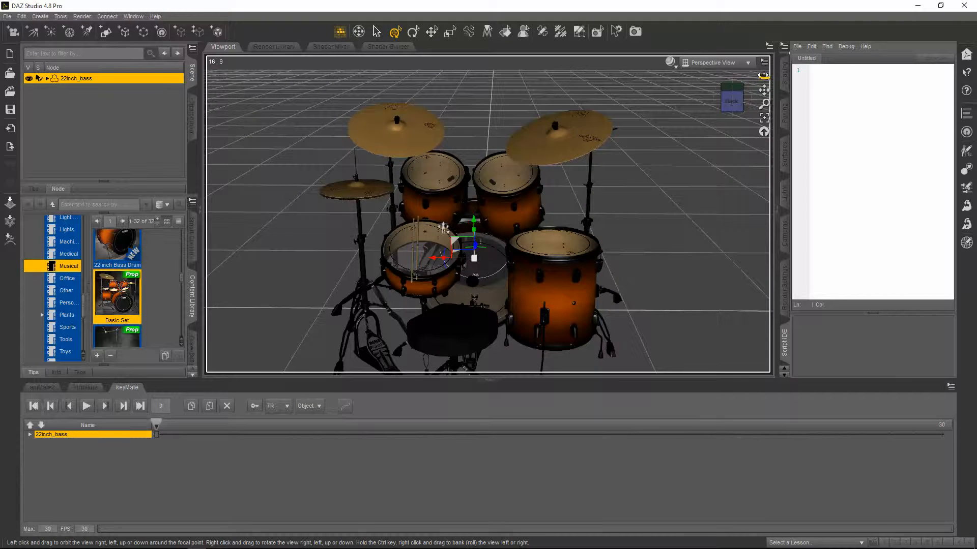
left_click_drag(763, 75, 834, 55)
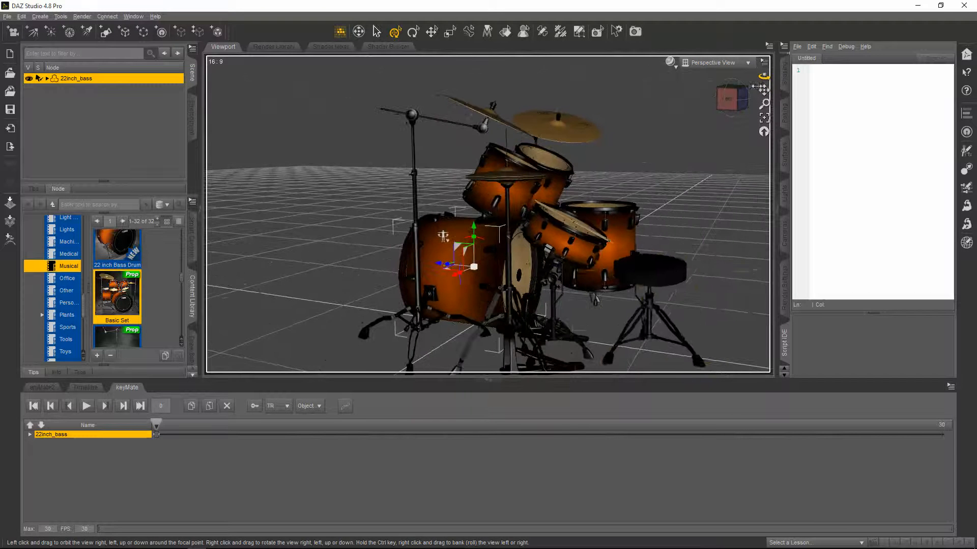
- Move the drum seat well away from the drum kit to clear the space behind the drums
left_click(660, 270)
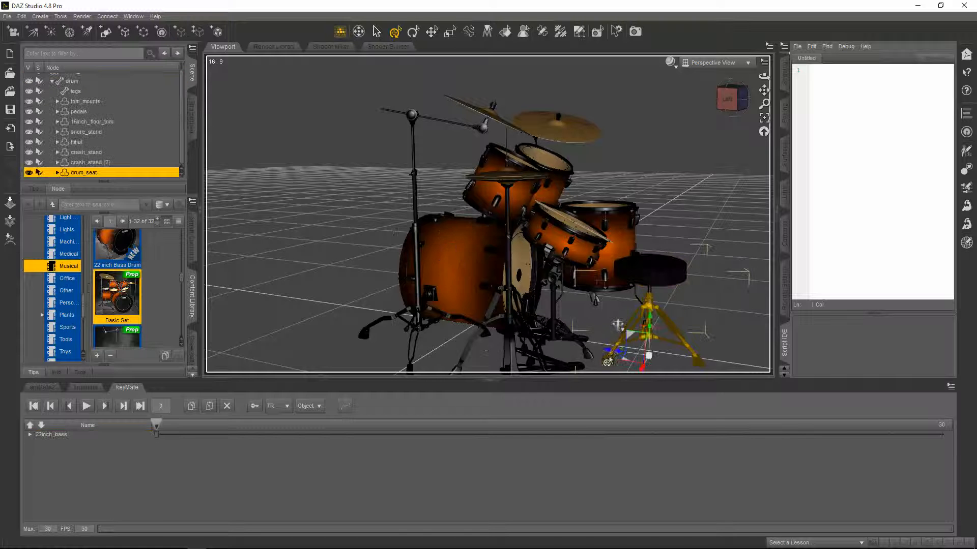
left_click_drag(607, 356, 864, 375)
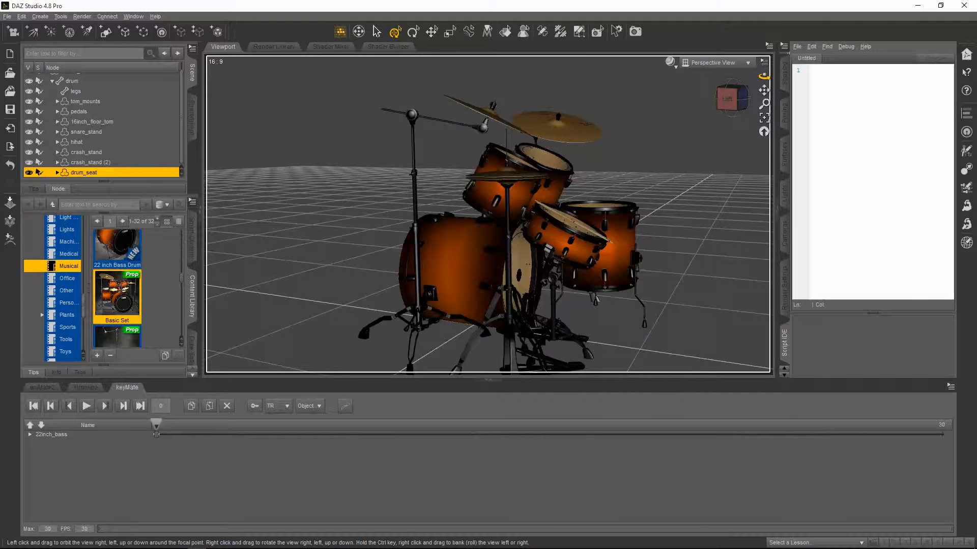
left_click_drag(764, 76, 689, 105)
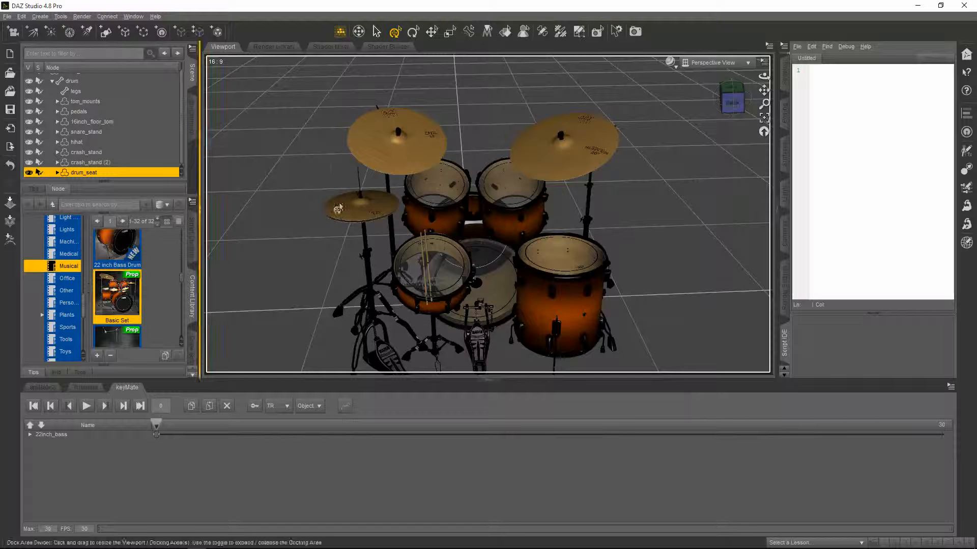
- Unparent the 18inch_crash cymbal from its crash stand
left_click(399, 159)
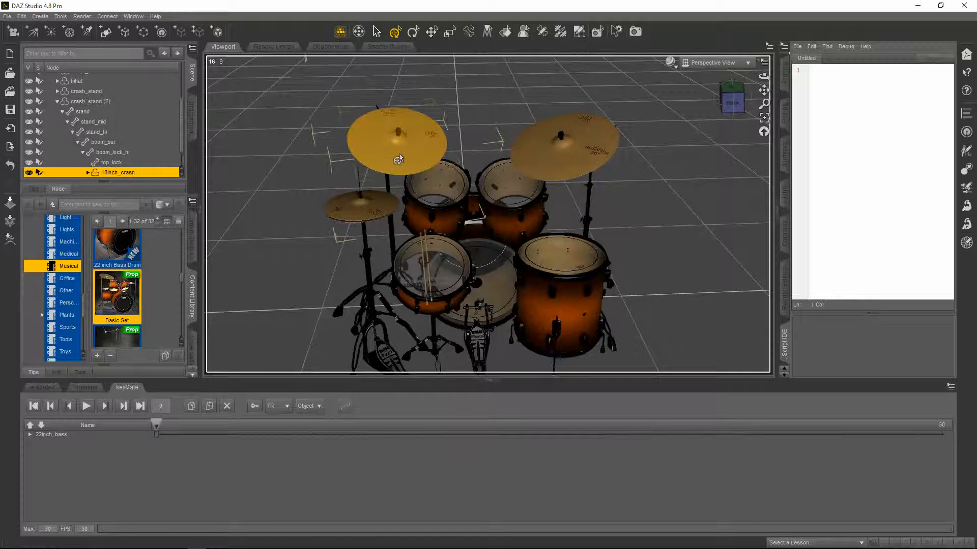
right_click(115, 175)
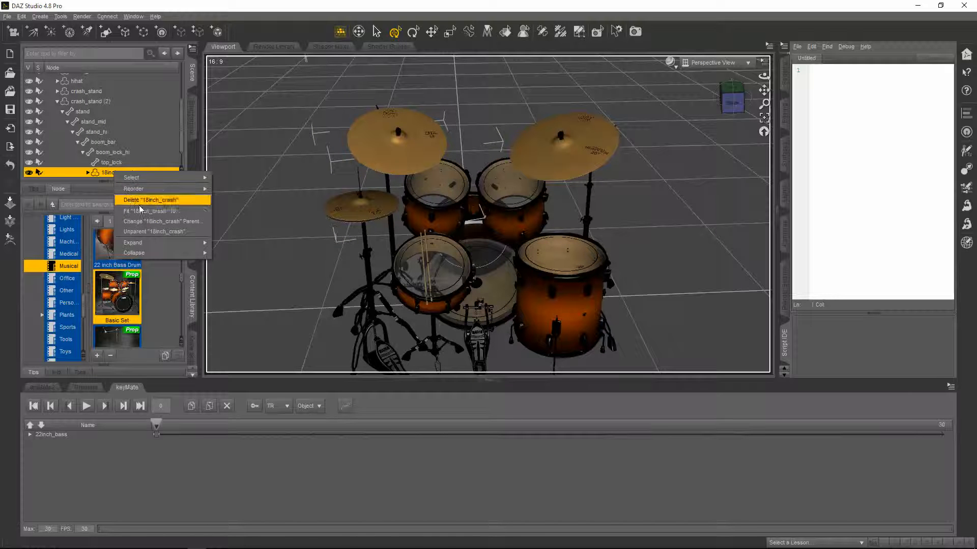
left_click(134, 230)
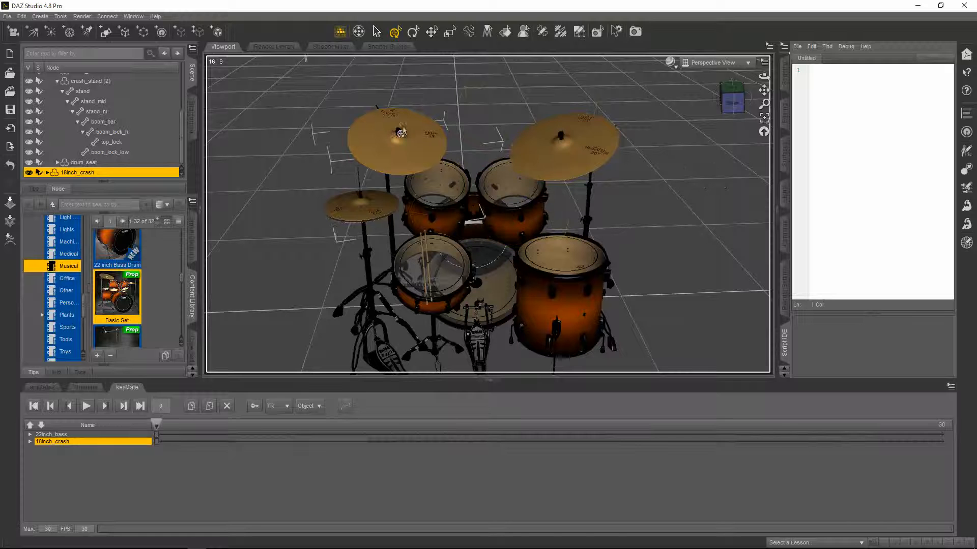
- Unparent the 20inch_ride cymbal from its crash stand
left_click(580, 149)
right_click(582, 147)
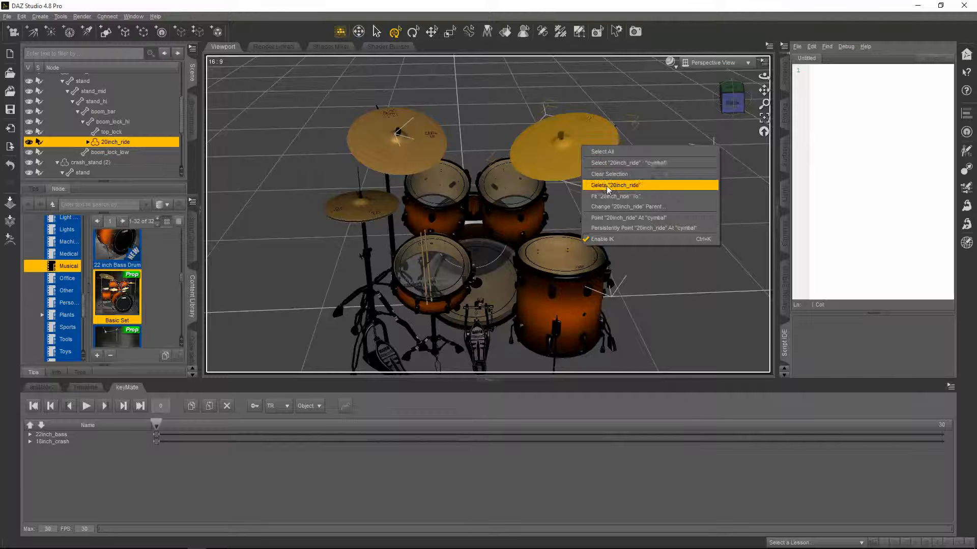
left_click(569, 168)
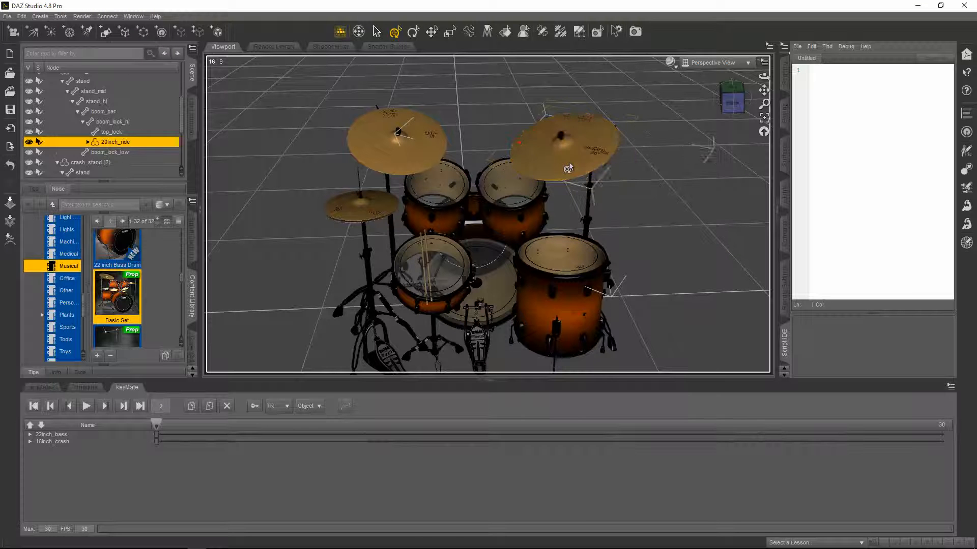
left_click(569, 168)
left_click(114, 143)
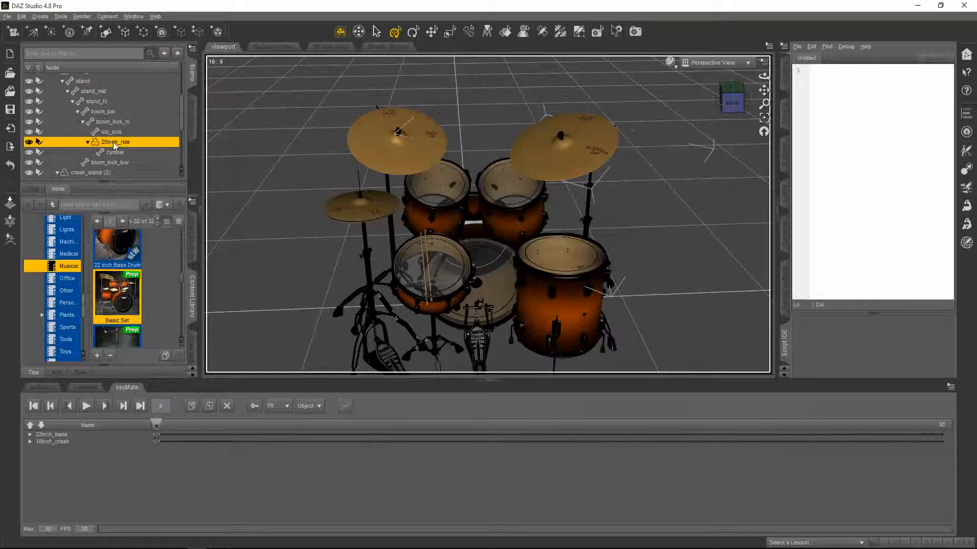
left_click(88, 142)
right_click(116, 143)
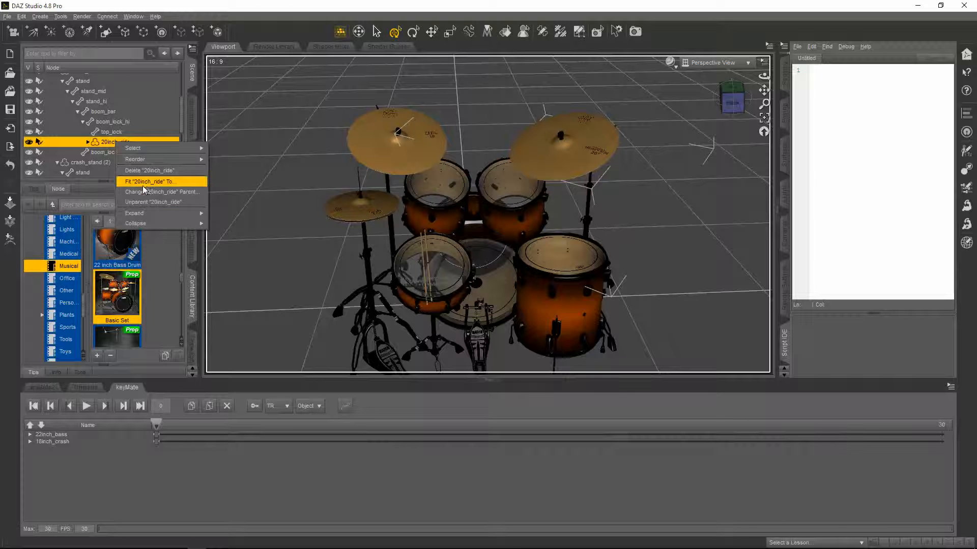
left_click(136, 202)
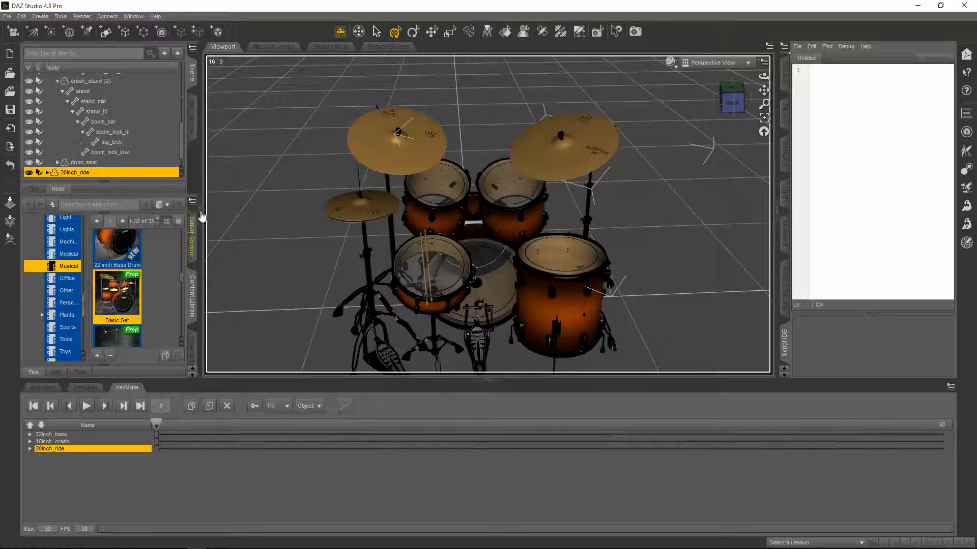
- Unparent the 12inch_tom and the 14inch_tom from the tom mounts
left_click(437, 199)
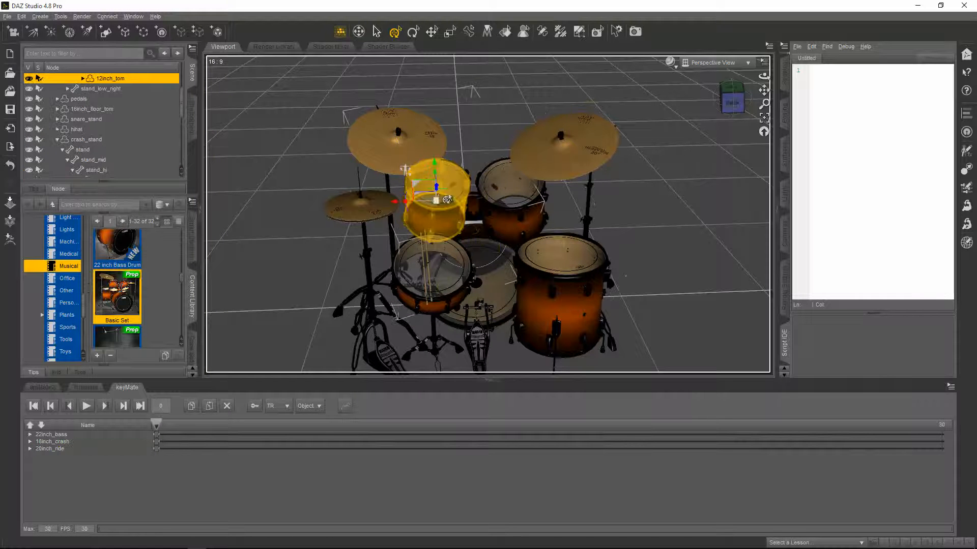
right_click(141, 83)
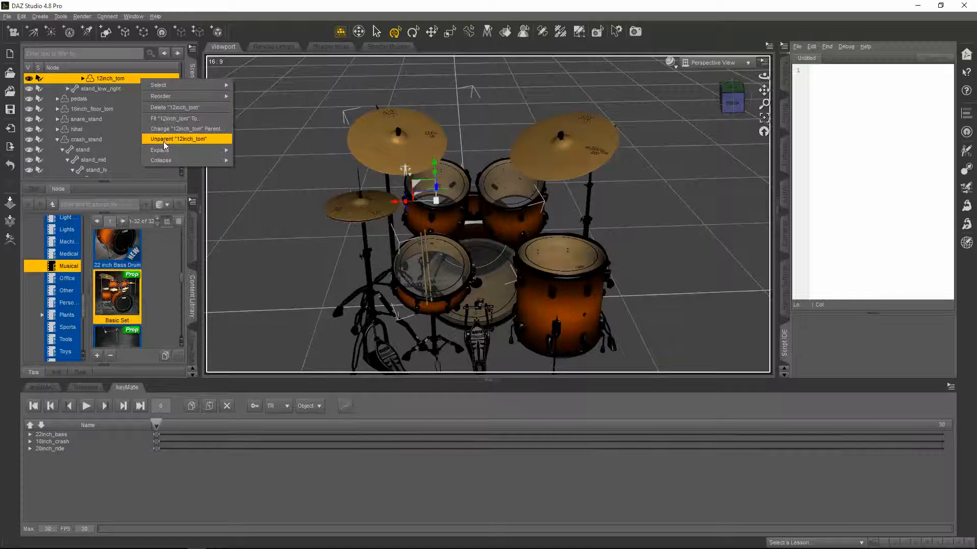
left_click(163, 139)
left_click(511, 201)
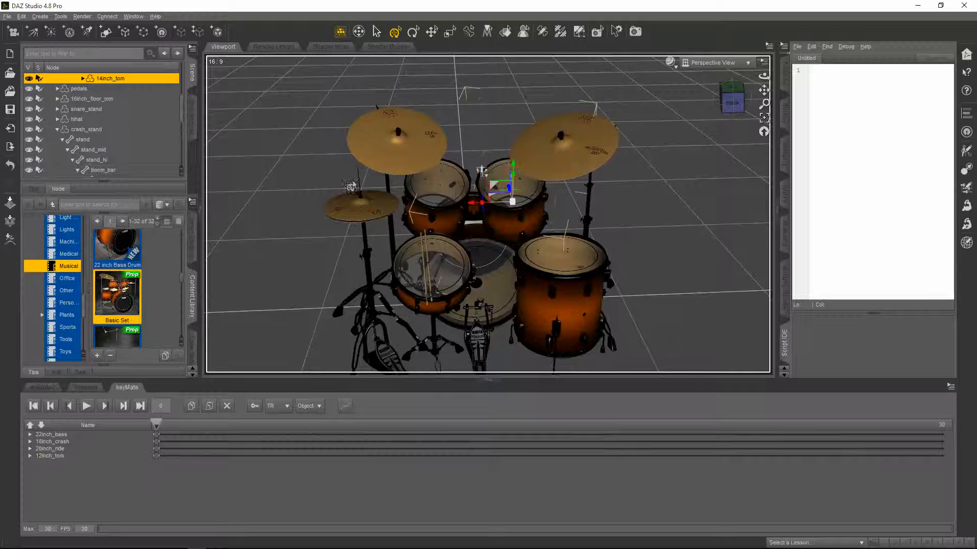
right_click(131, 80)
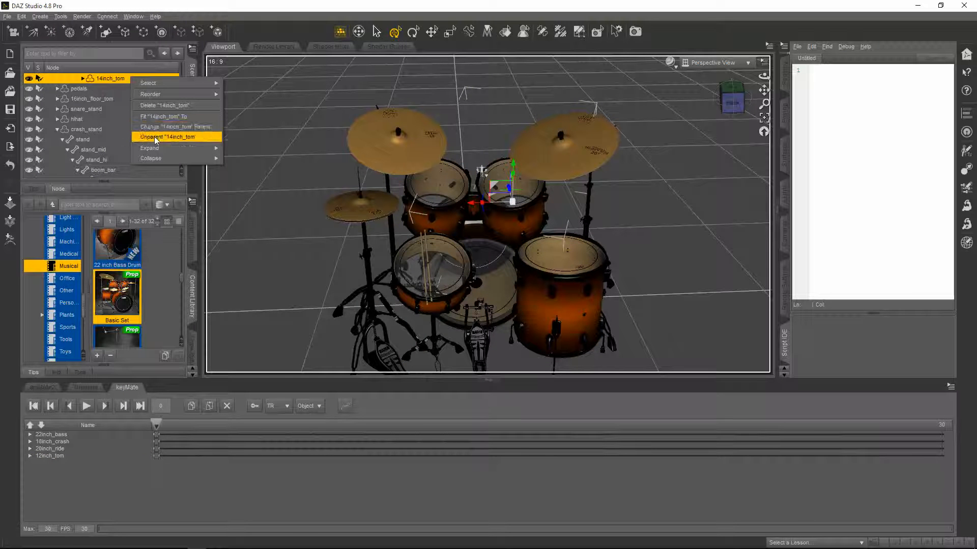
left_click(164, 136)
- Unparent the 16inch_floor_tom from the bass drum and the 14inch_snare from its snare stand
left_click(584, 263)
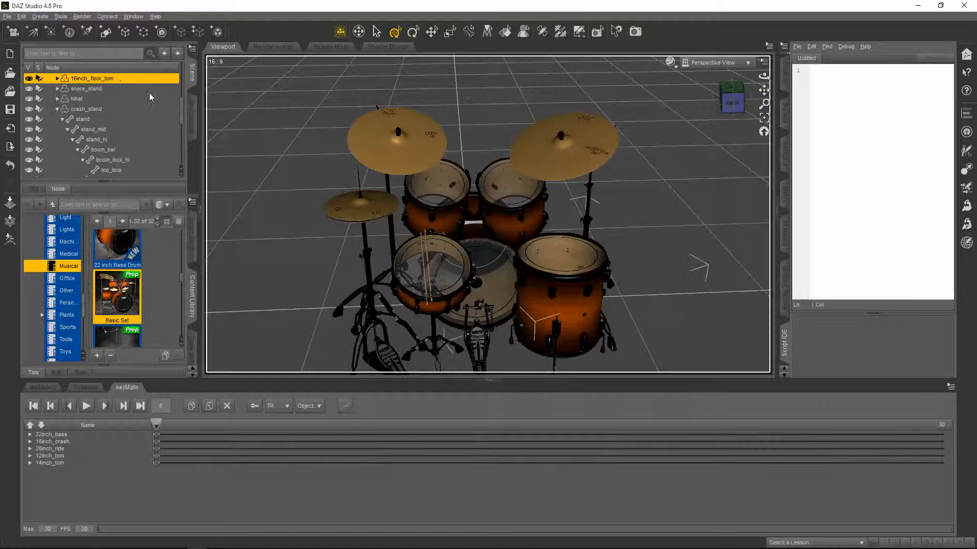
right_click(122, 79)
left_click(148, 136)
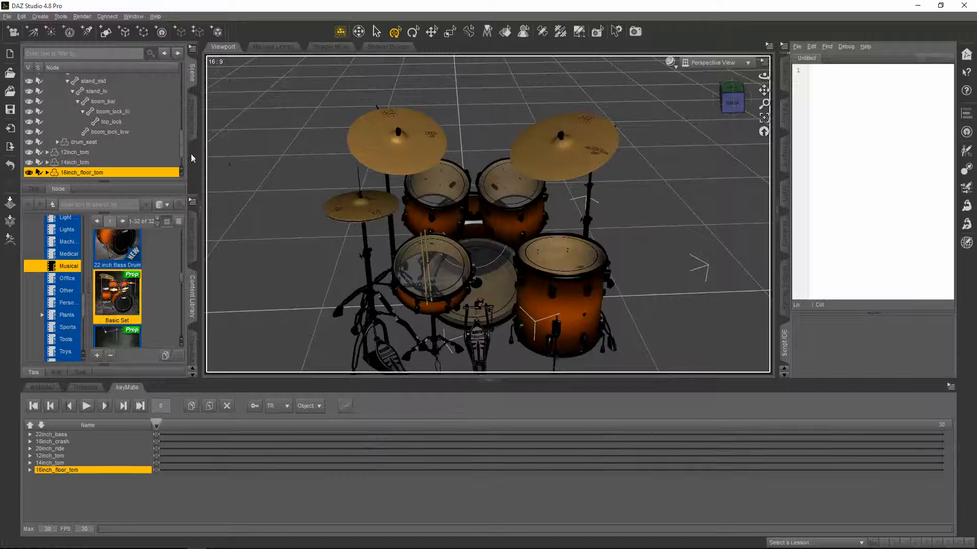
left_click(446, 275)
right_click(119, 82)
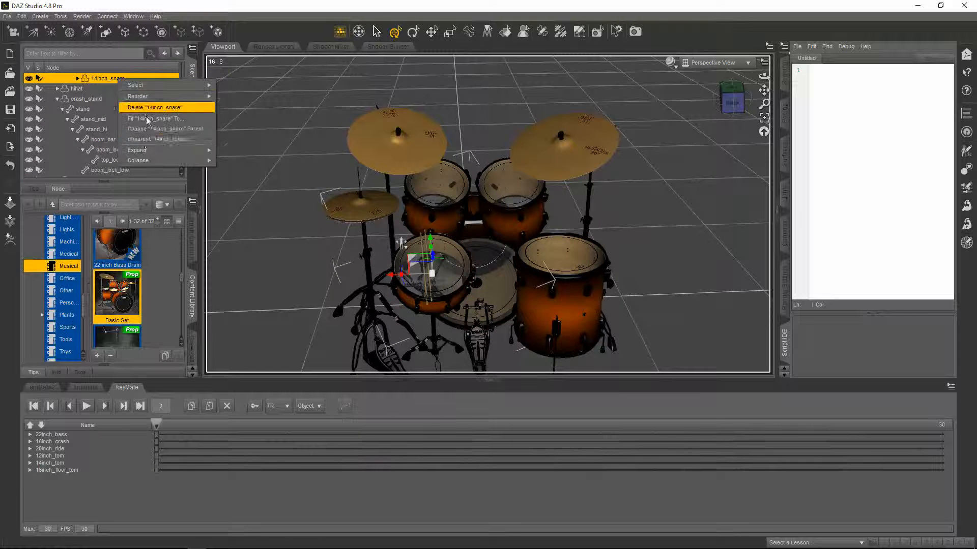
left_click(148, 137)
- Rename the left stick on the snare, drum_stick (2), as drum_stick-left
scroll(535, 277, "up", 6)
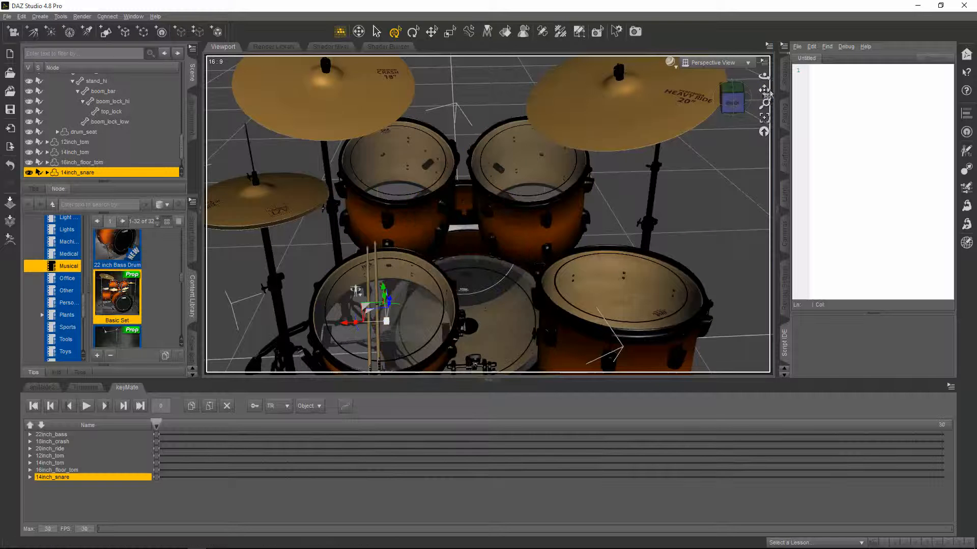
left_click_drag(764, 90, 564, 220)
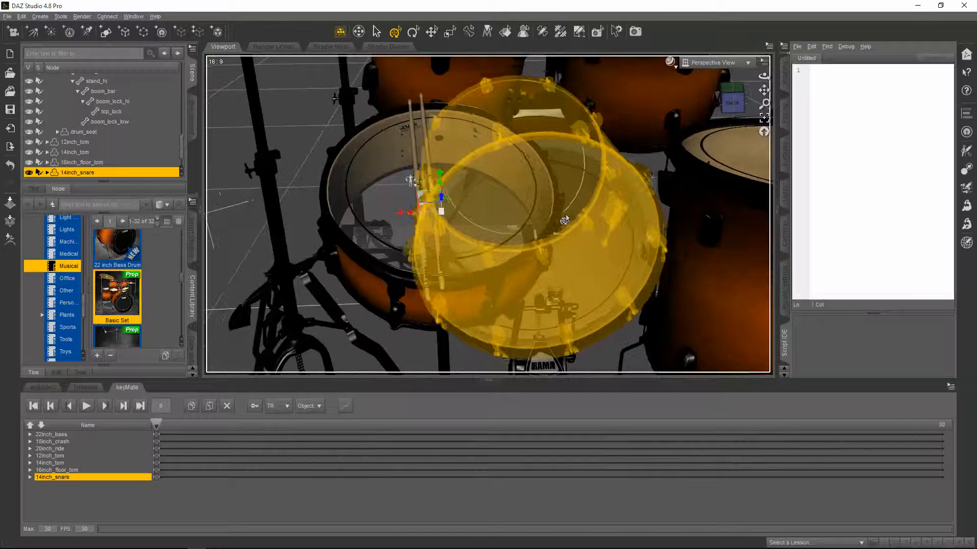
left_click(412, 117)
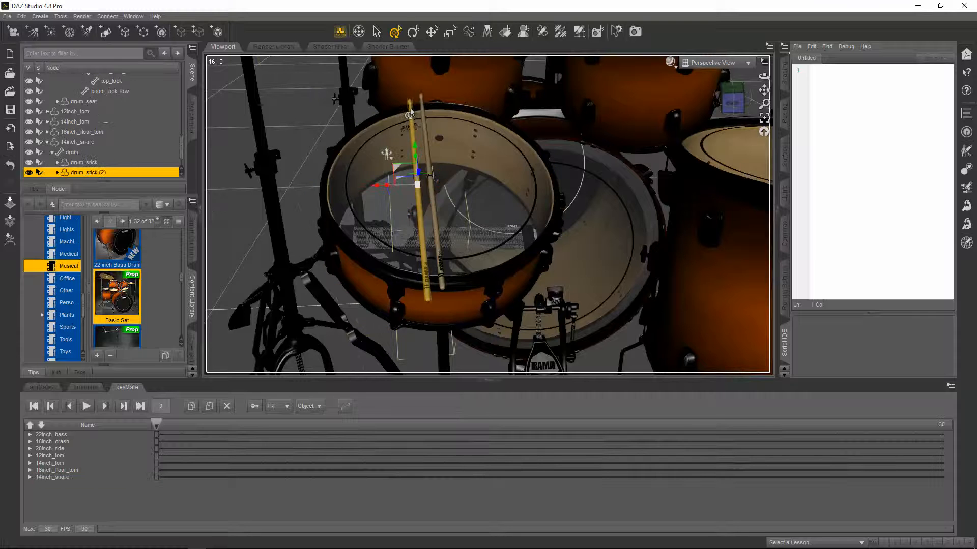
right_click(106, 170)
left_click(103, 176)
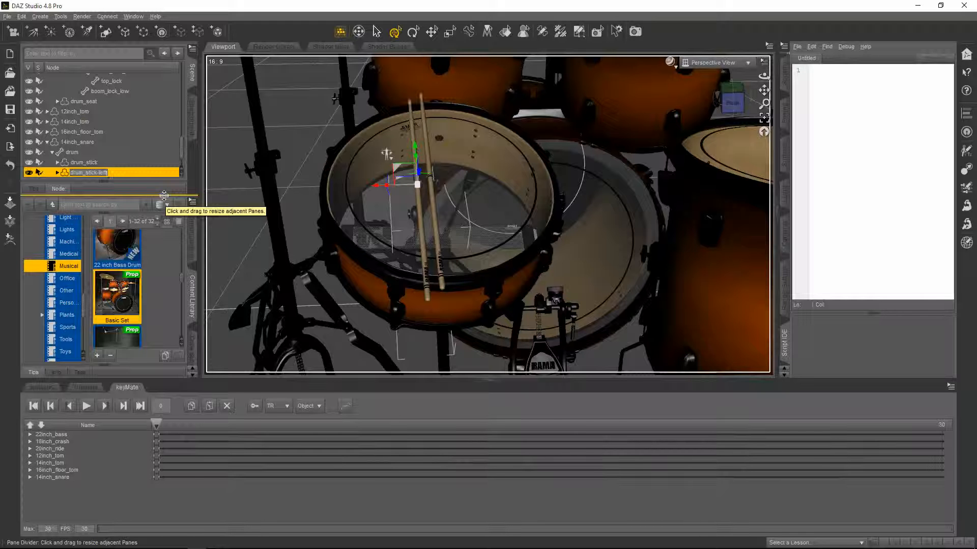
key("Return")
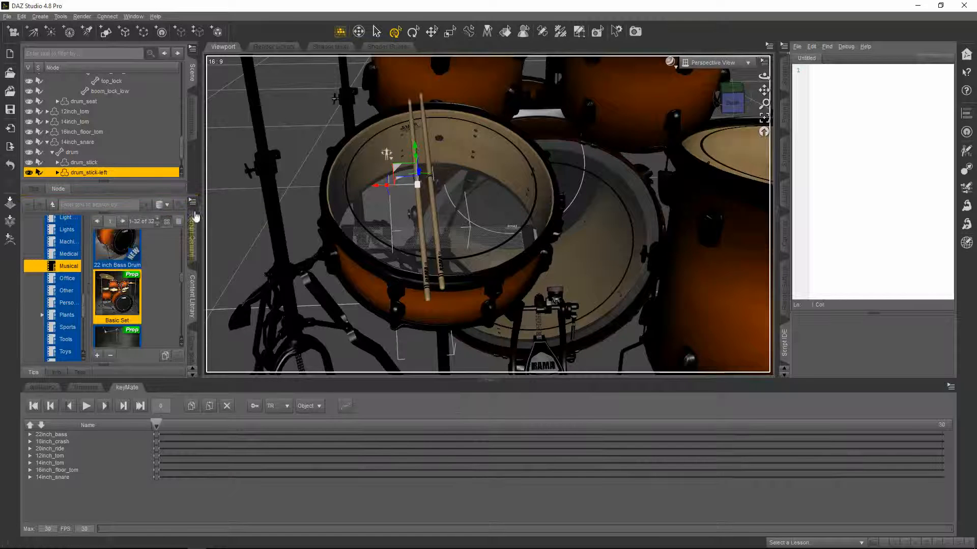
- Rename the other drum stick on the snare as drum_stick_right
left_click(443, 276)
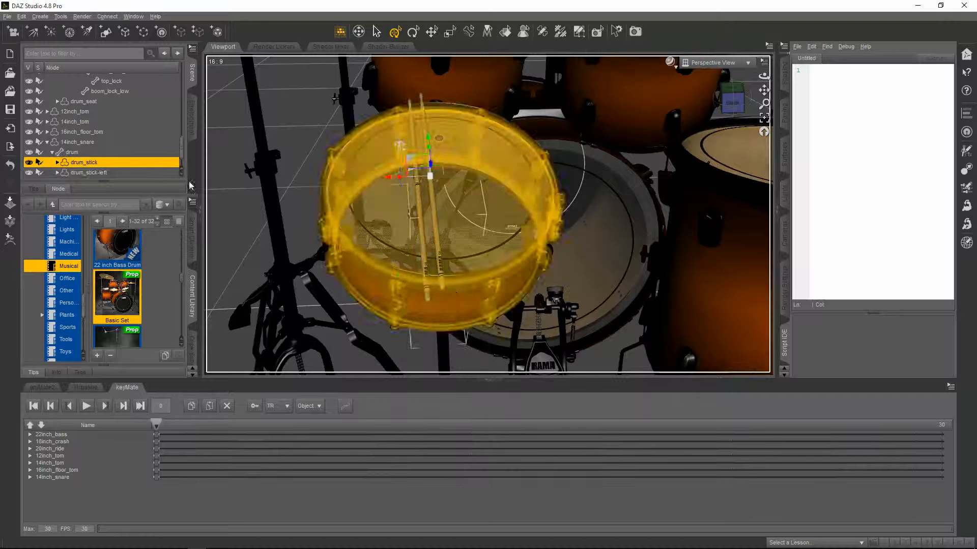
left_click(57, 163)
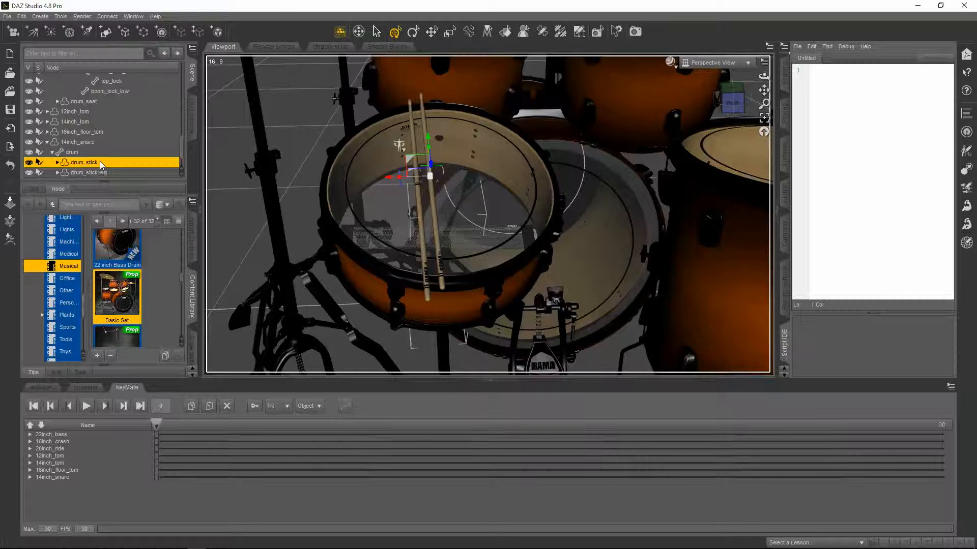
right_click(99, 161)
left_click(97, 161)
double_click(102, 163)
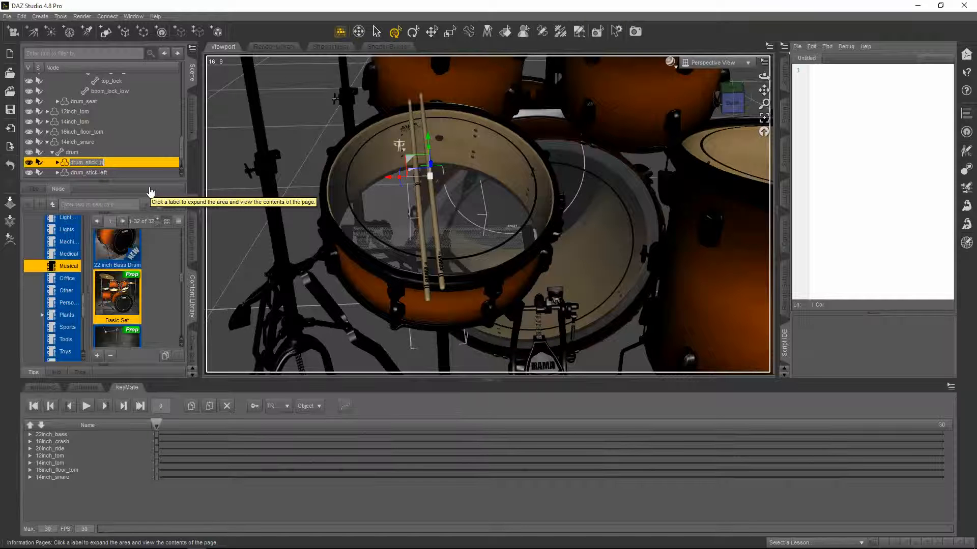
left_click(237, 195)
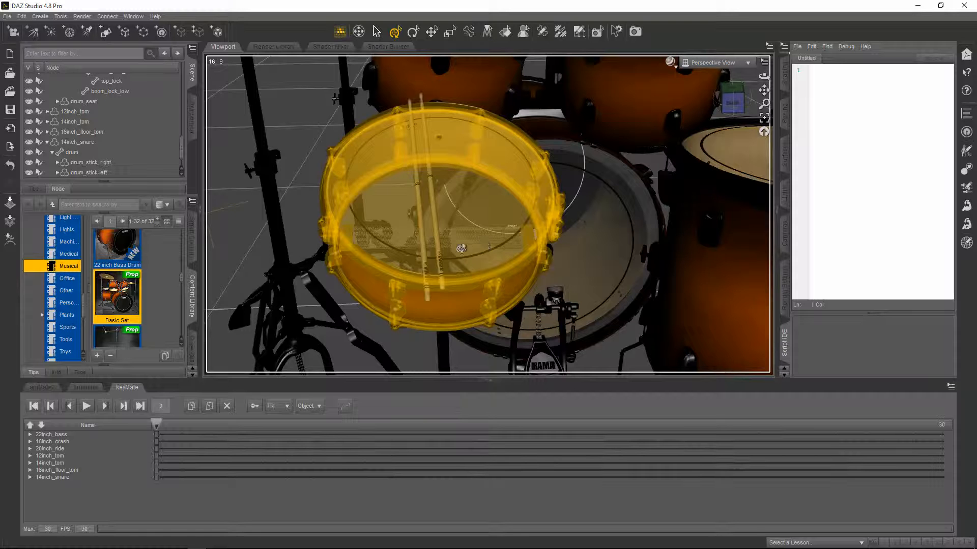
- Unparent drum_stick_right and drum_stick-left from the snare's drum part
left_click(97, 162)
right_click(93, 163)
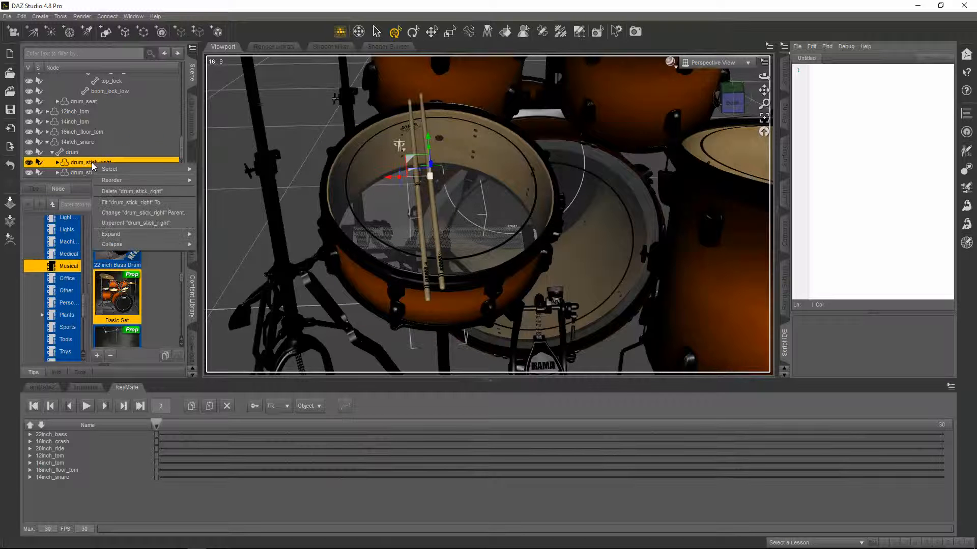
left_click(128, 222)
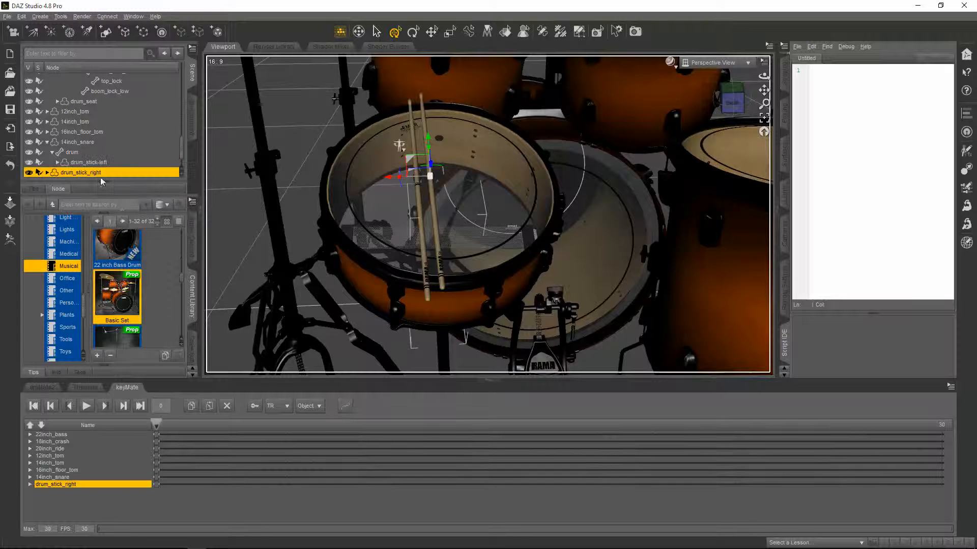
left_click(93, 161)
right_click(95, 162)
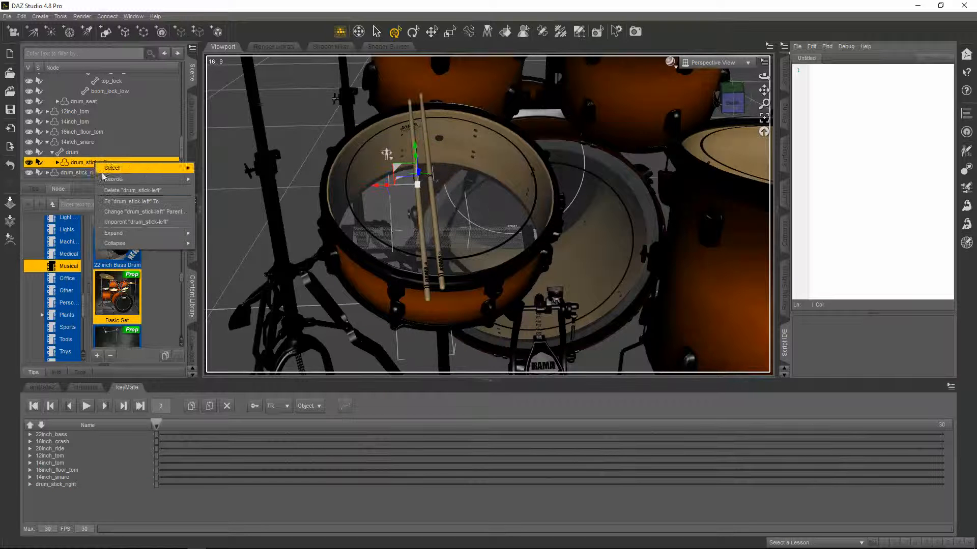
left_click(134, 222)
- Collapse the 22inch_bass and 14inch_snare hierarchies in the scene list and frame the whole drum kit
left_click_drag(181, 153, 184, 80)
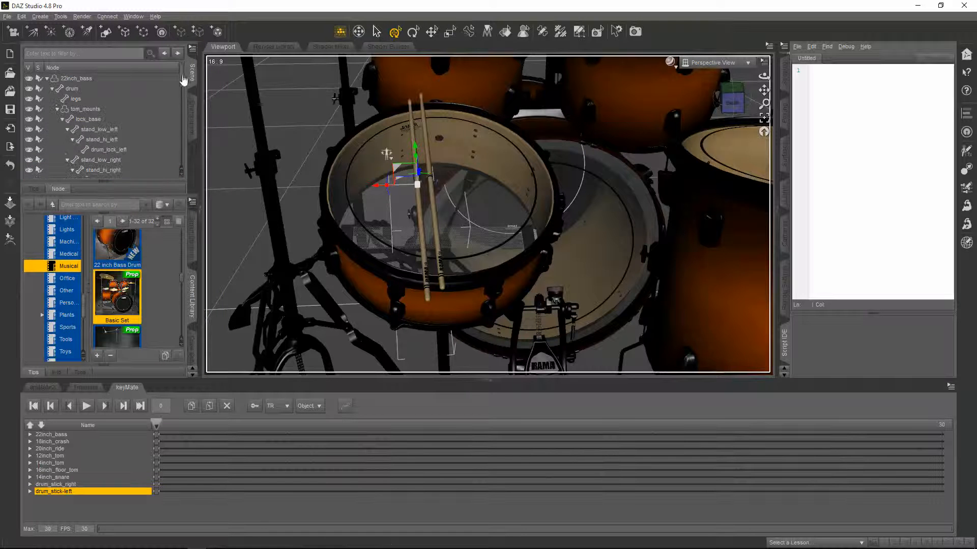
left_click(46, 79)
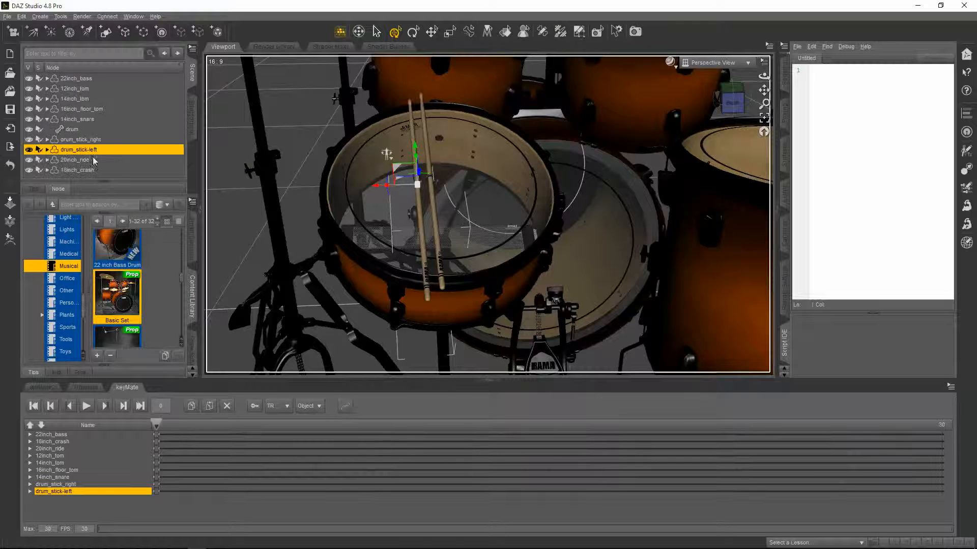
left_click(48, 119)
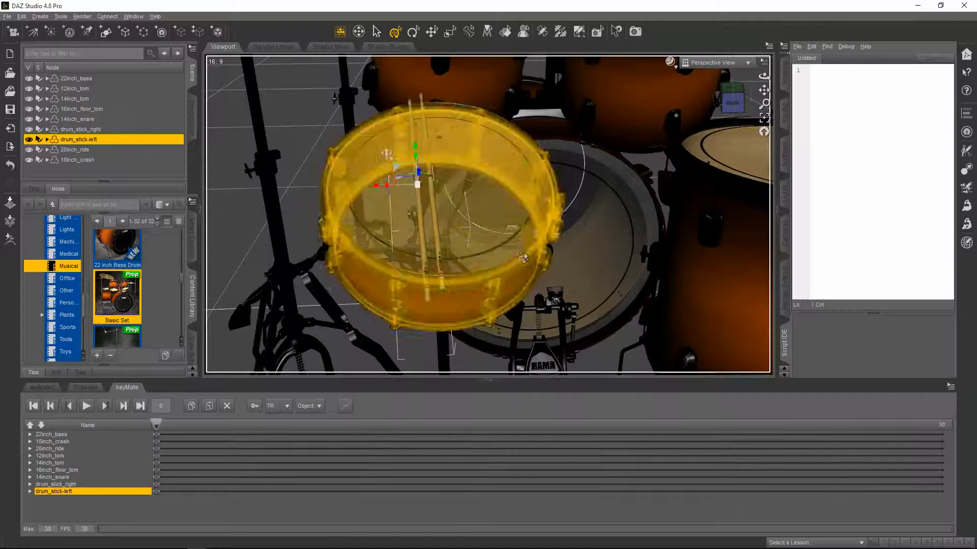
left_click_drag(437, 224, 712, 178, "alt")
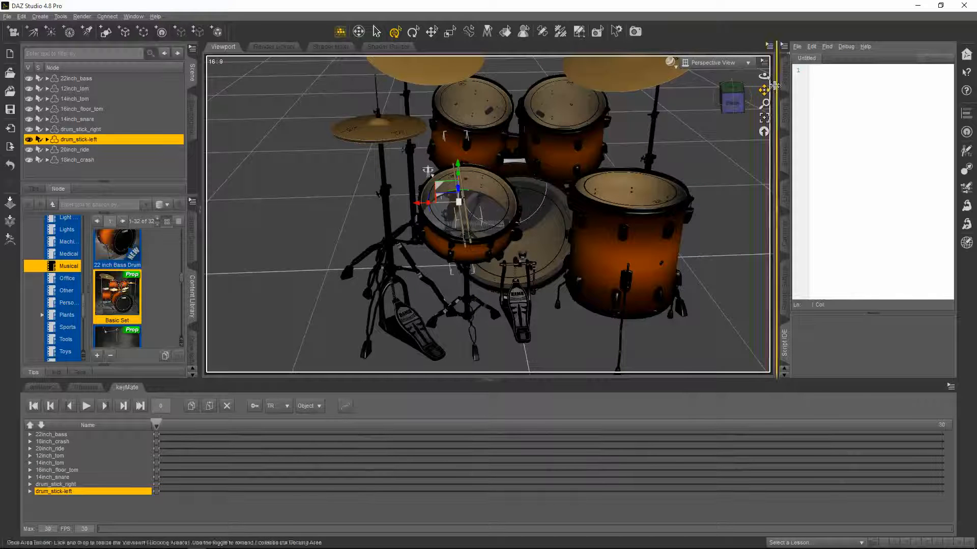
left_click_drag(764, 90, 637, 147)
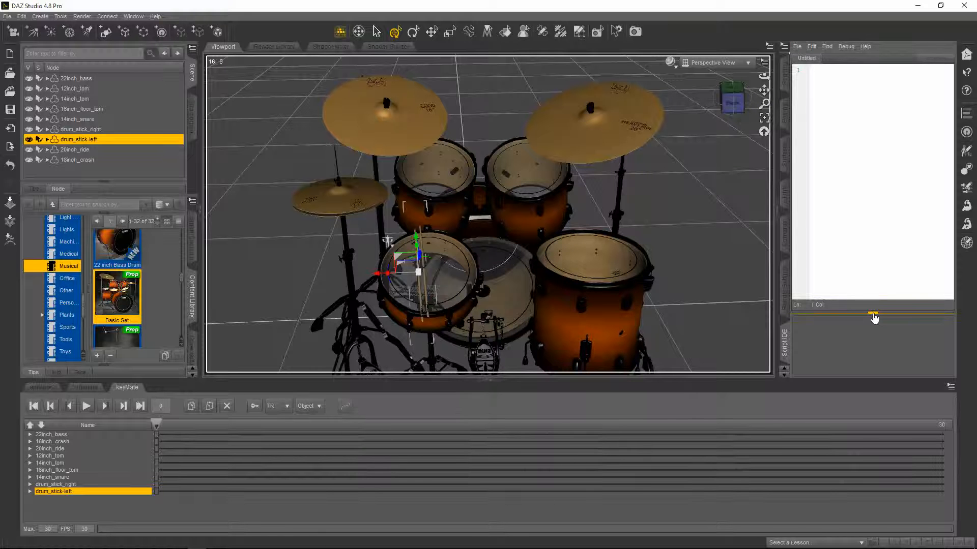
- Shrink the script editing area and open the script mcjMidiLoad - SuperSecretBetaJune0500h11 from the Desktop
left_click_drag(856, 318, 846, 175)
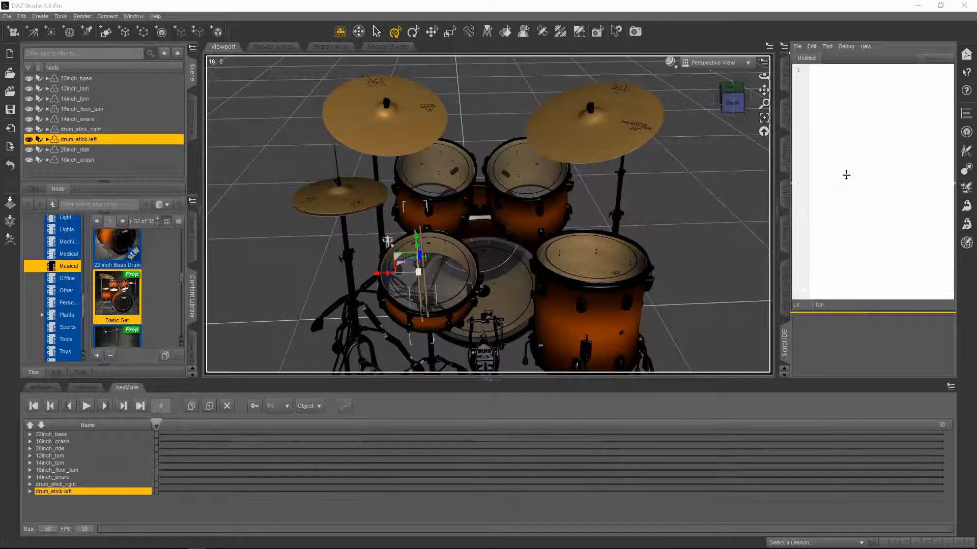
left_click_drag(857, 110, 857, 104)
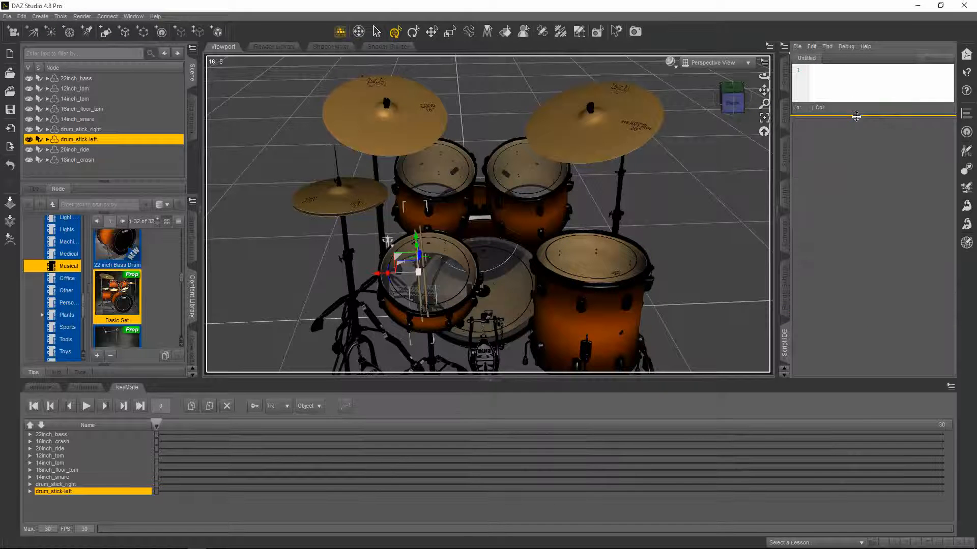
left_click(797, 47)
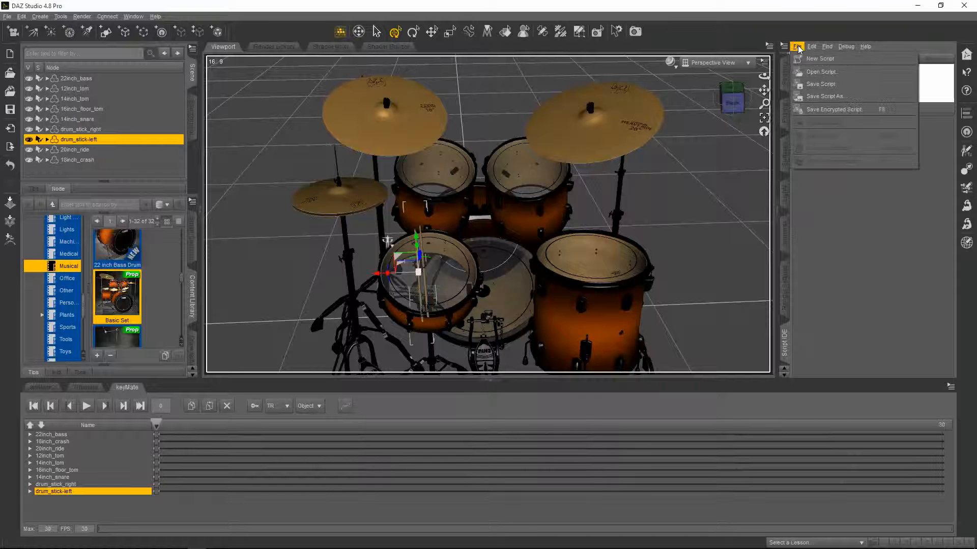
left_click(815, 76)
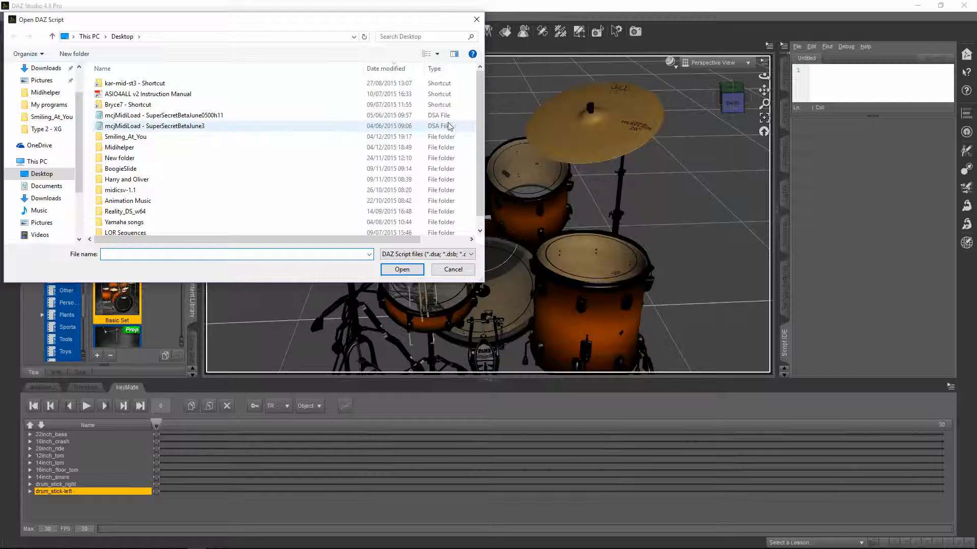
left_click_drag(478, 120, 476, 145)
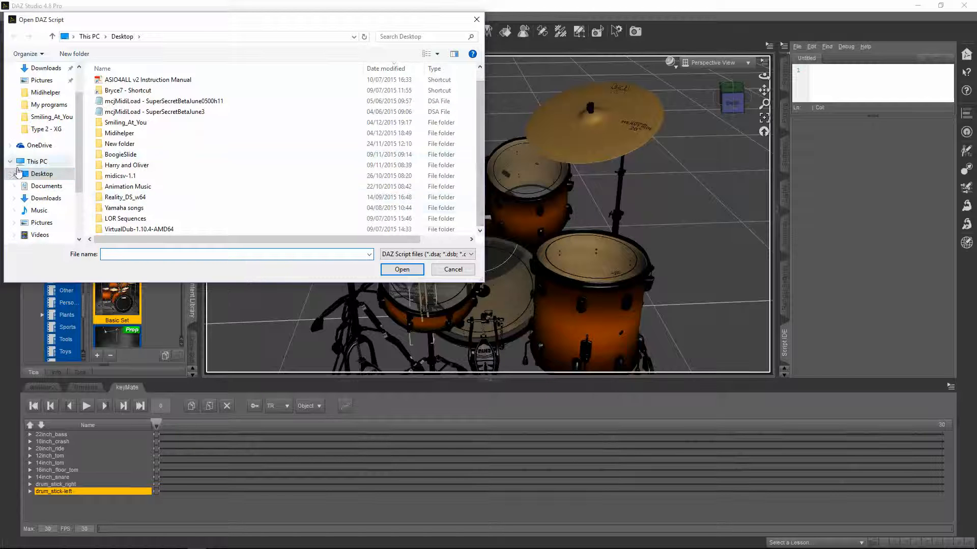
left_click(42, 173)
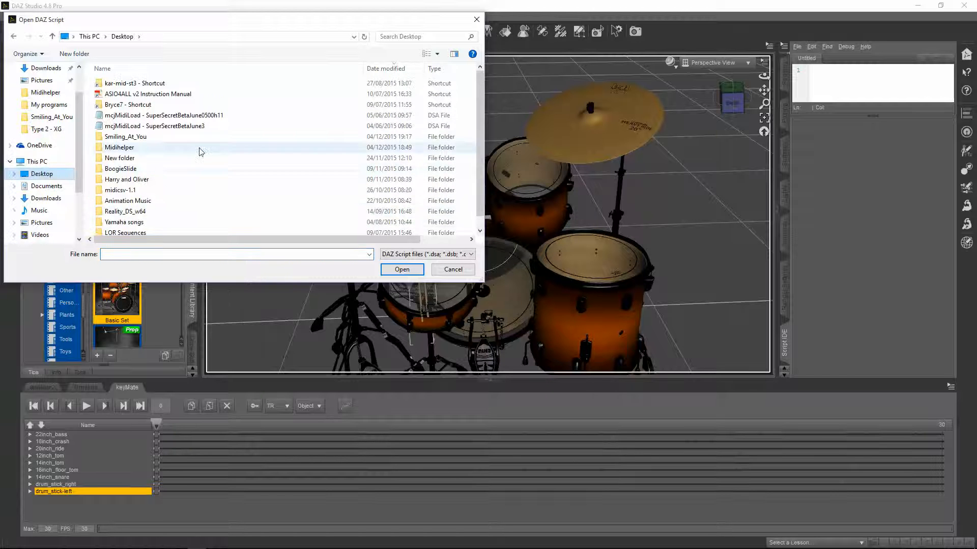
double_click(151, 116)
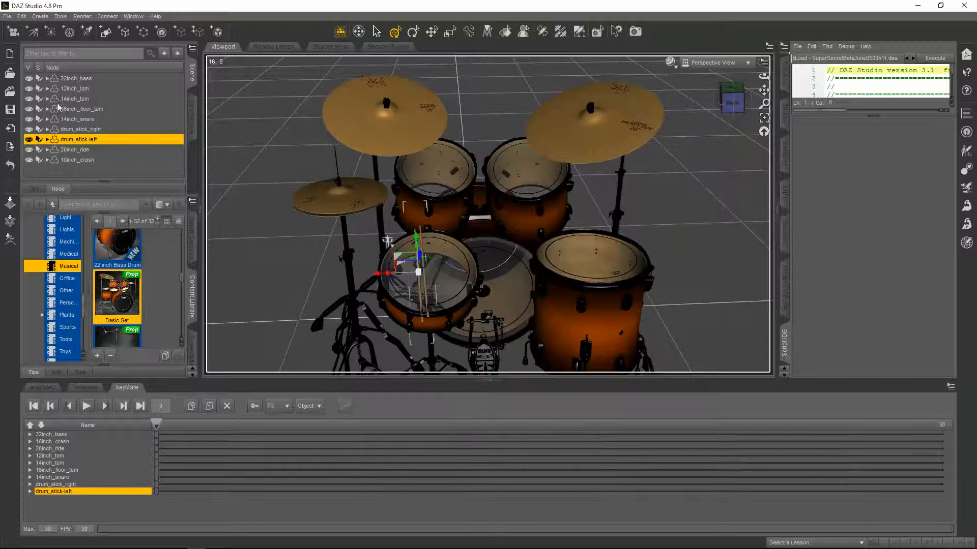
- Run the script and load the MIDI text file Smiling_at_you_04122015_1018 into the scene
left_click(797, 48)
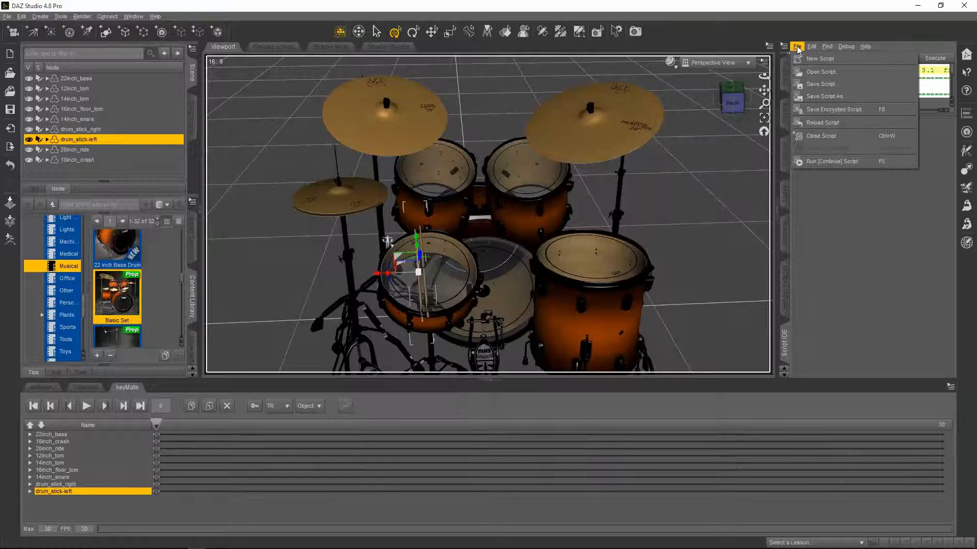
left_click(813, 162)
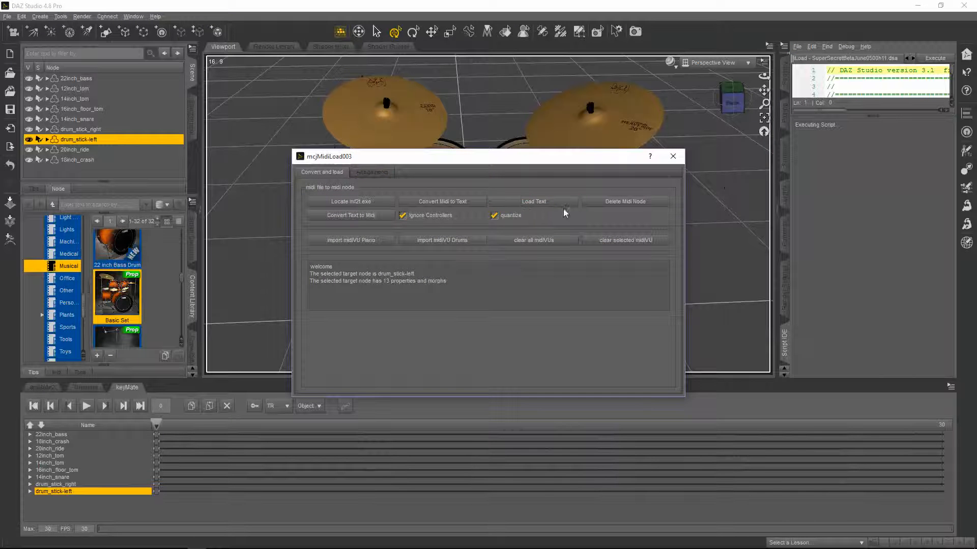
left_click(495, 218)
left_click(544, 202)
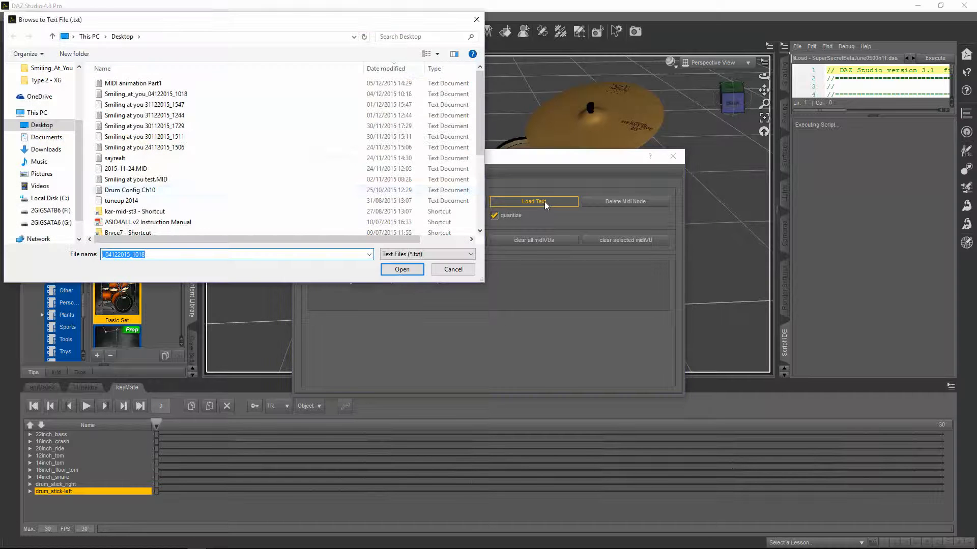
double_click(118, 95)
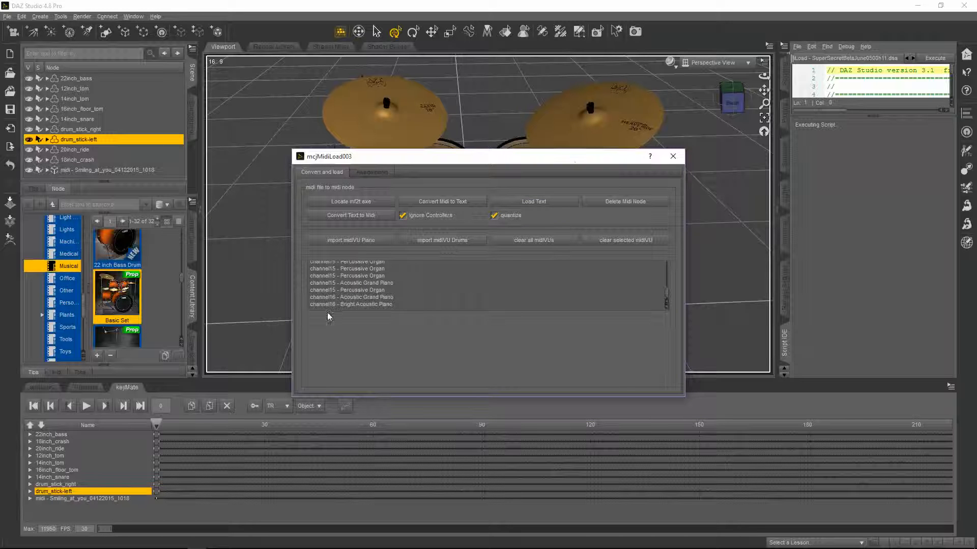
left_click(672, 156)
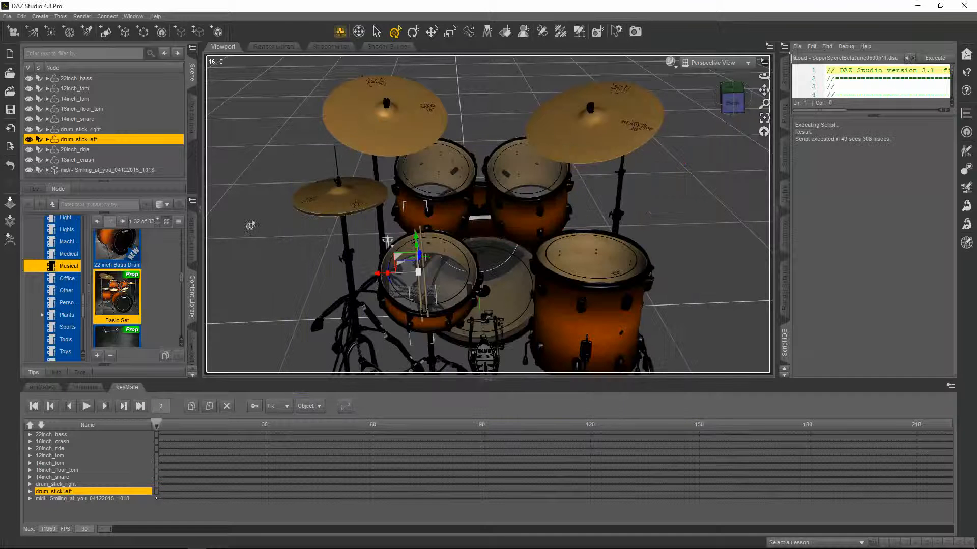
- Look through the channel nodes under midi - Smiling_at_you_04122015_1018 in the scene hierarchy
left_click(82, 170)
left_click(46, 170)
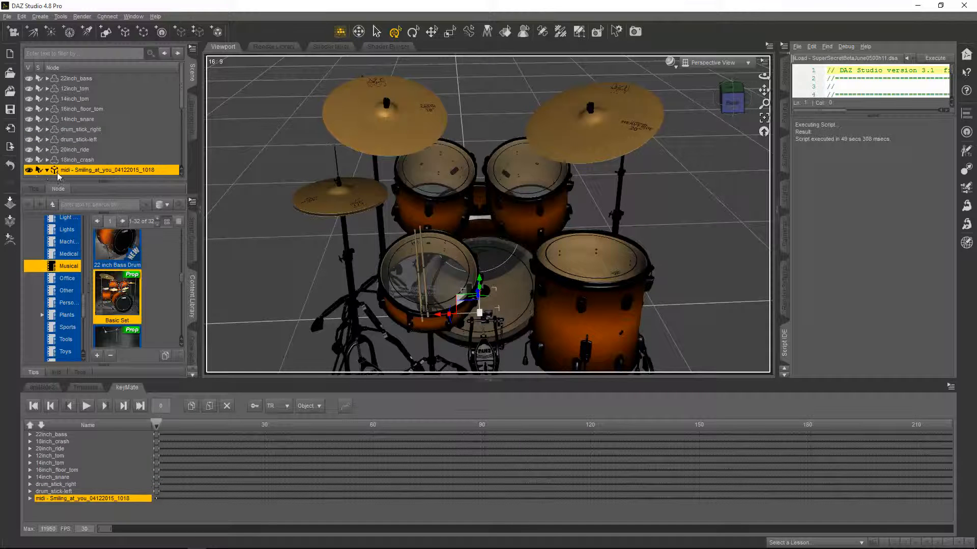
scroll(126, 153, "down", 10)
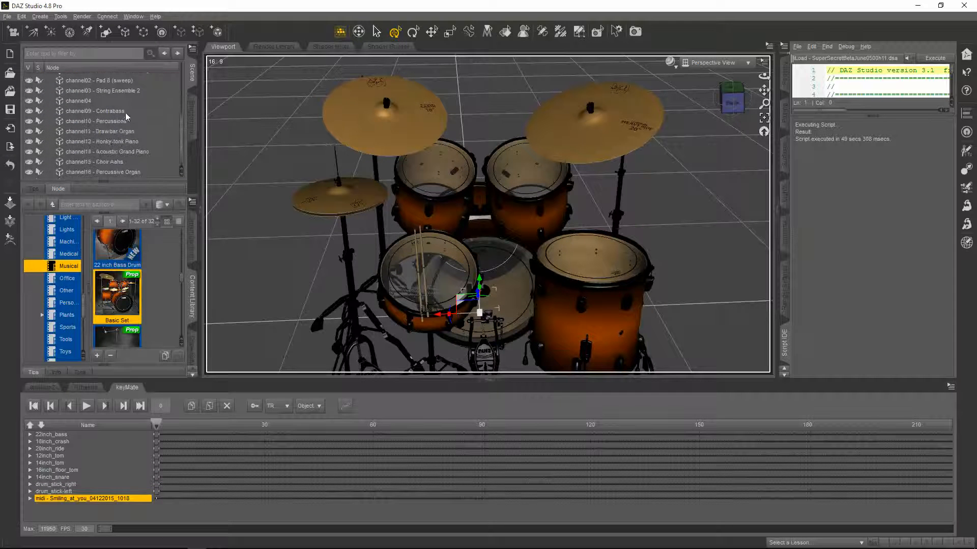
scroll(117, 130, "down", 1)
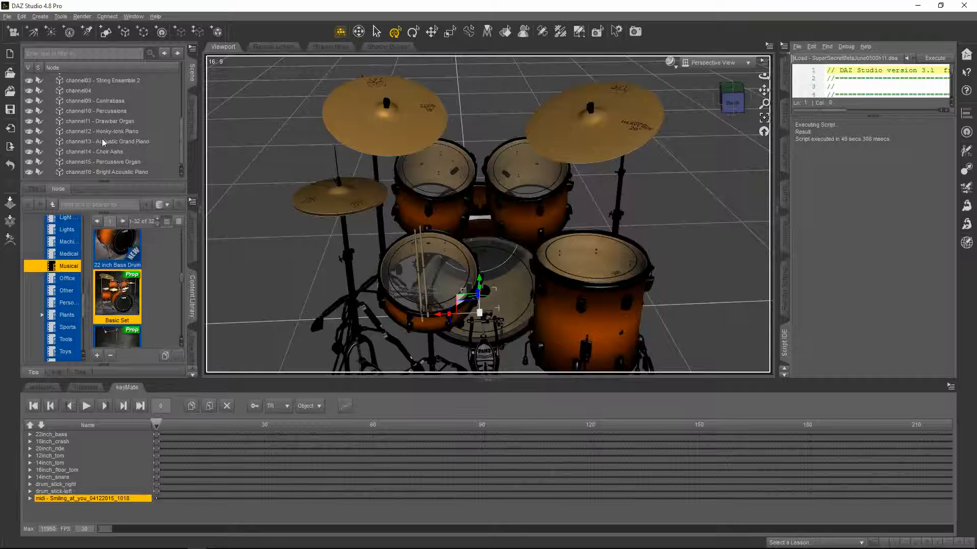
scroll(103, 143, "up", 8)
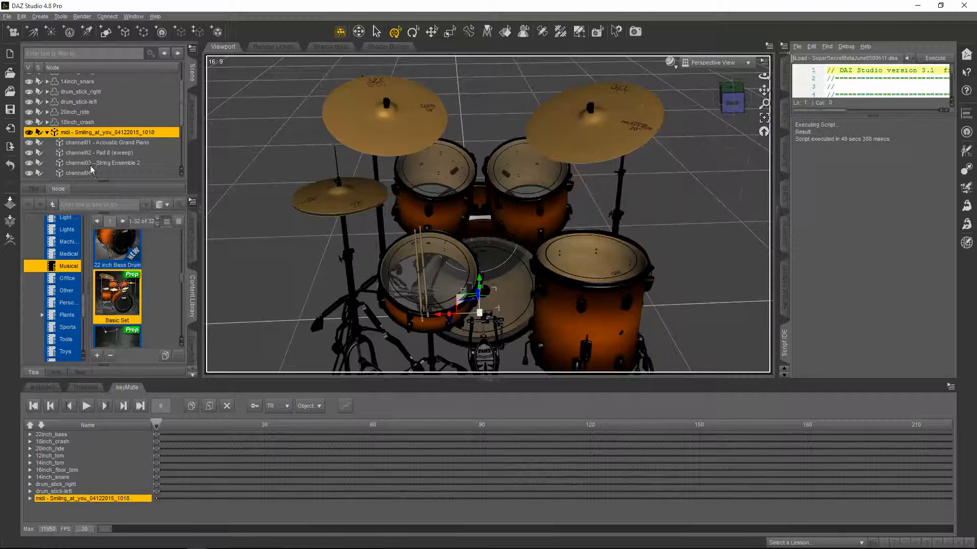
left_click(47, 134)
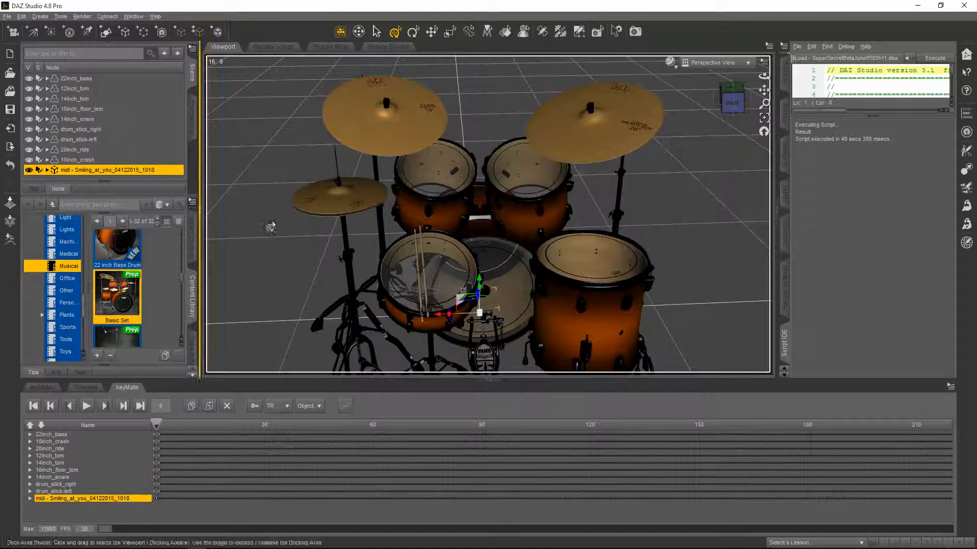
- Add Smiling_At_You.wav as the scene's audio, starting on frame 0 with automatic animation range adjustment
left_click(22, 17)
mouse_move(50, 134)
left_click(132, 118)
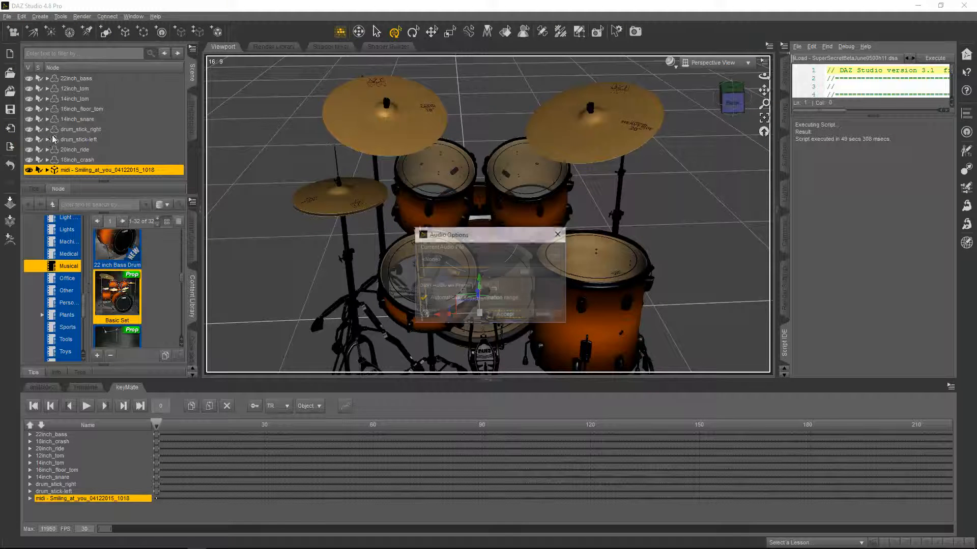
left_click(556, 259)
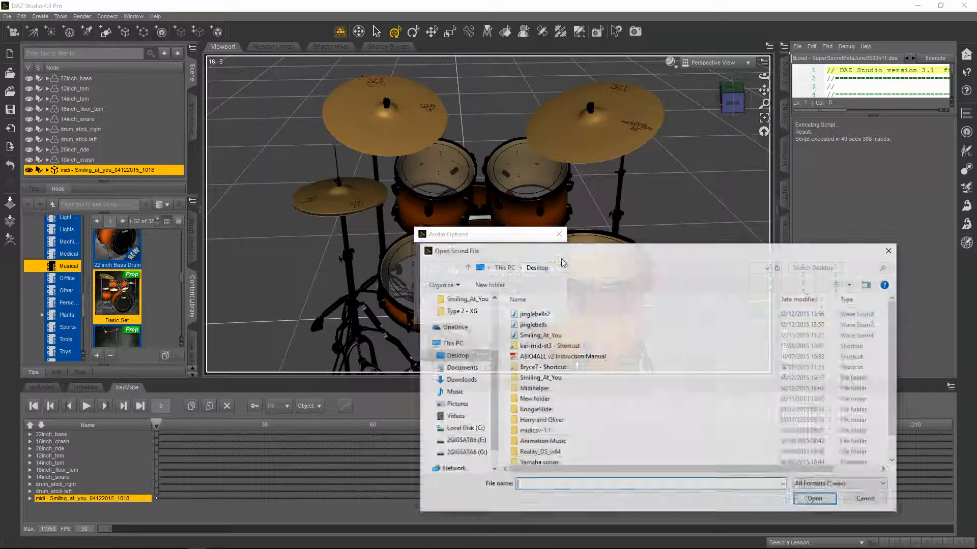
double_click(534, 335)
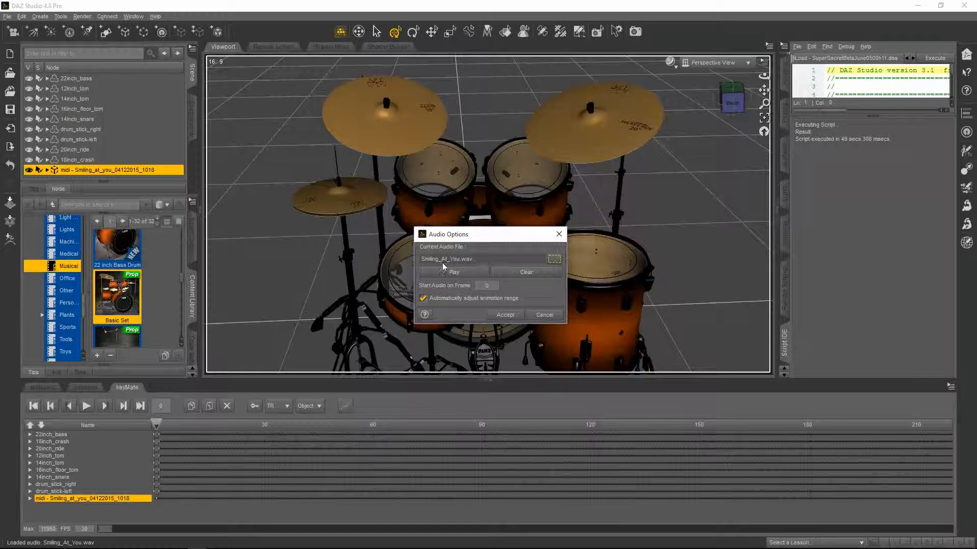
left_click(512, 318)
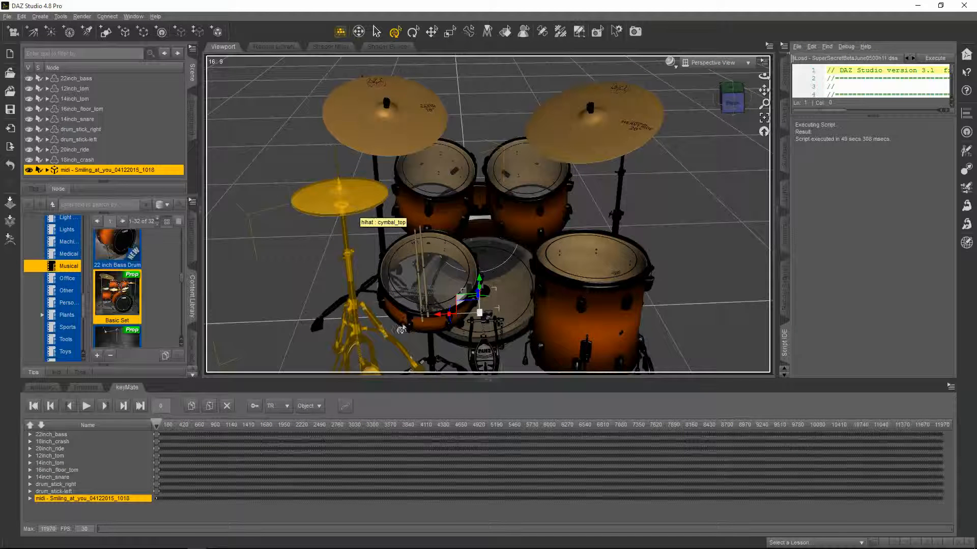
- Inspect the hihat and the 18inch_crash with its cymbal part, ending with 18inch_crash selected
left_click_drag(762, 111, 728, 172)
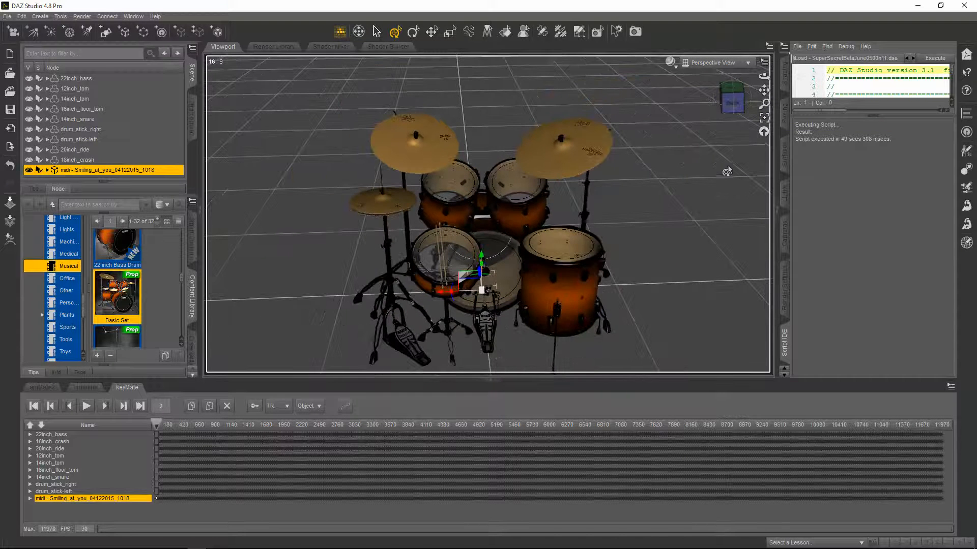
left_click(405, 348)
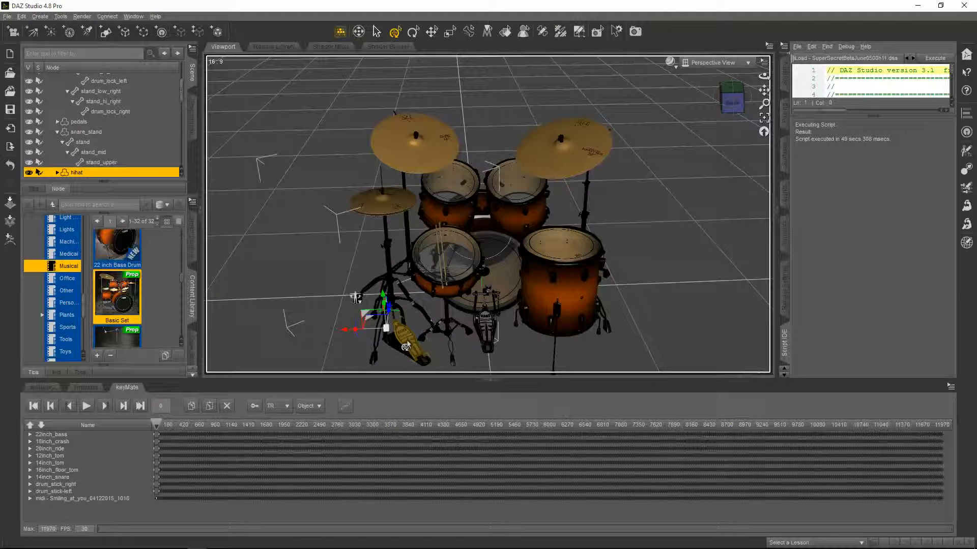
left_click(405, 150)
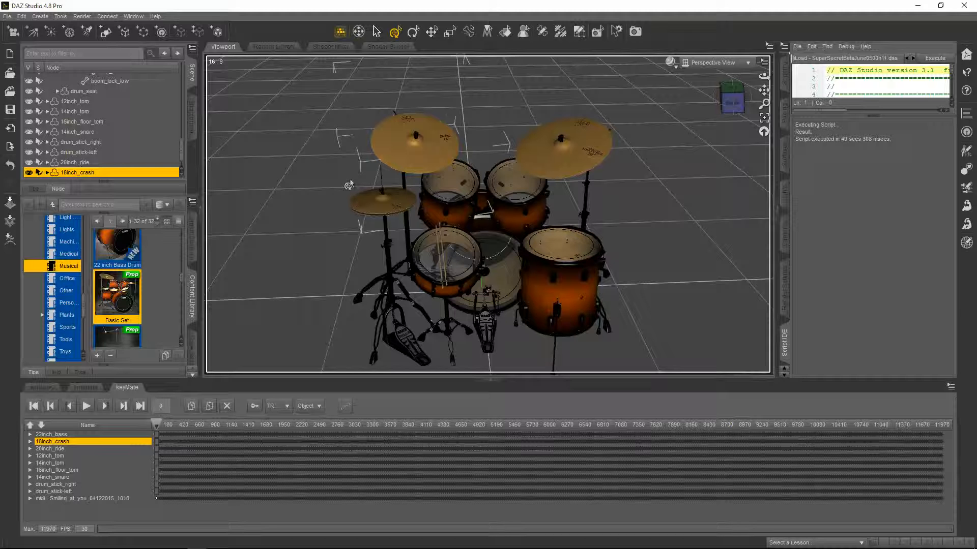
left_click(47, 173)
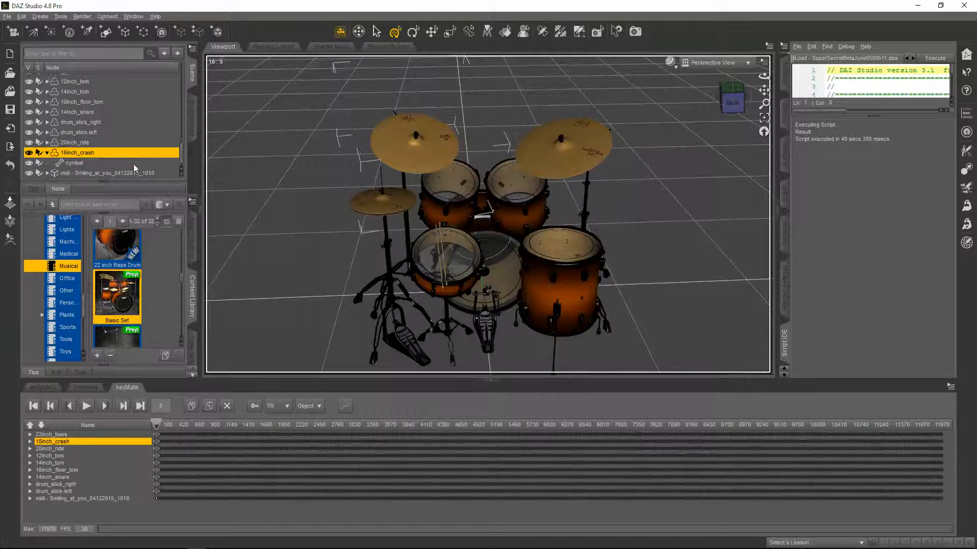
left_click(80, 164)
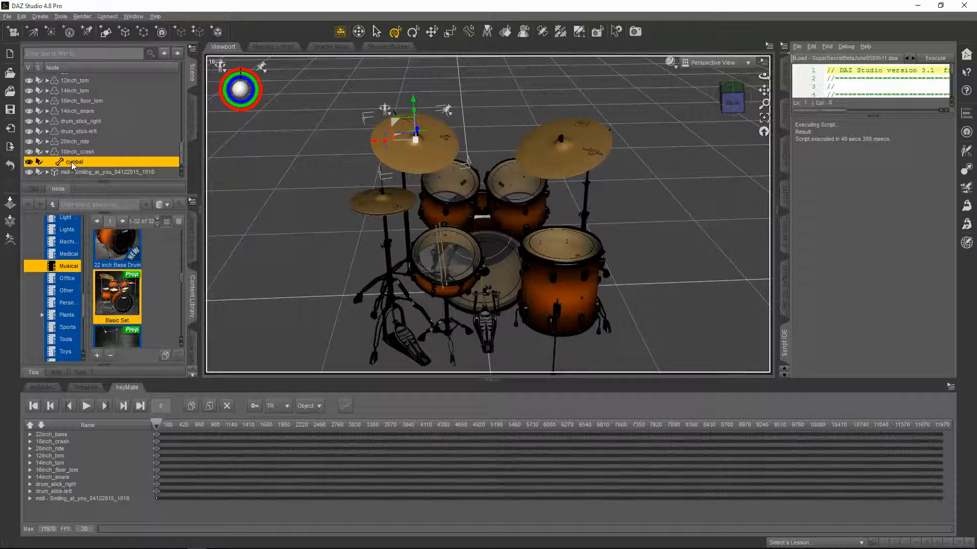
left_click(73, 152)
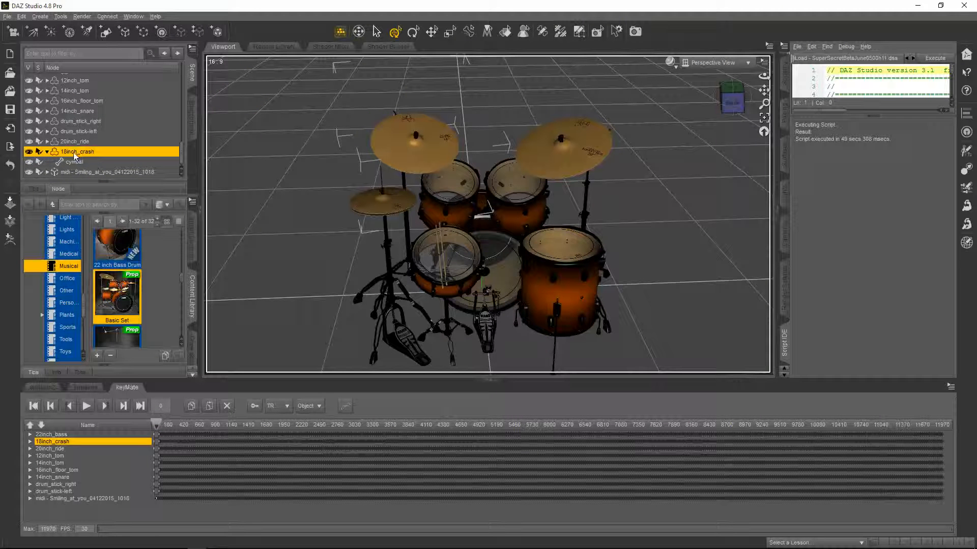
- Select the hihat as the target node, run the MIDI script again and open its note assignments
left_click(79, 162)
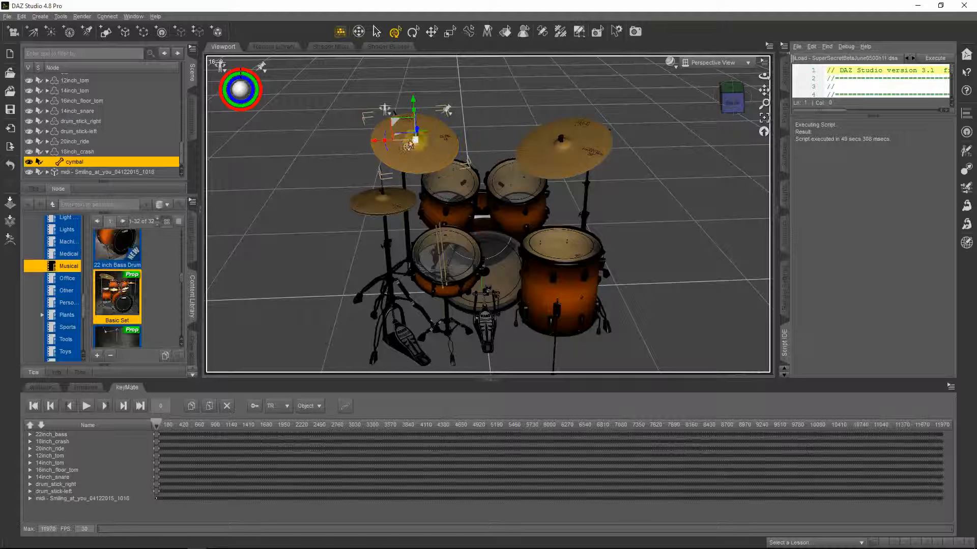
left_click(392, 214)
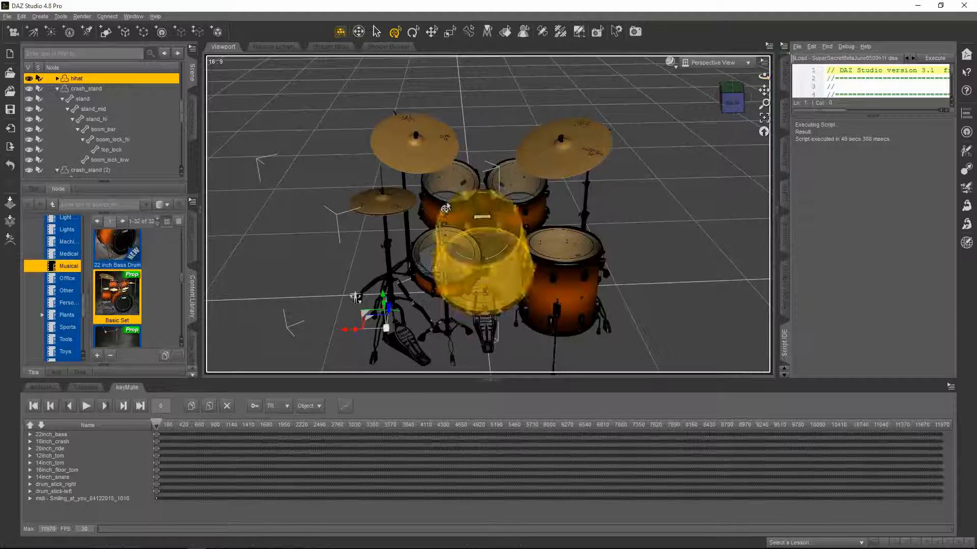
left_click(797, 46)
left_click(823, 161)
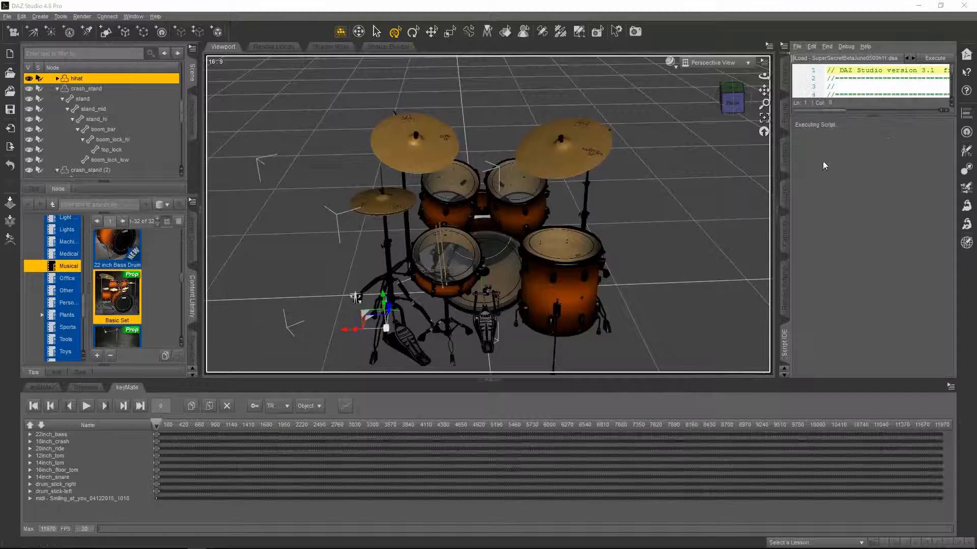
left_click(371, 173)
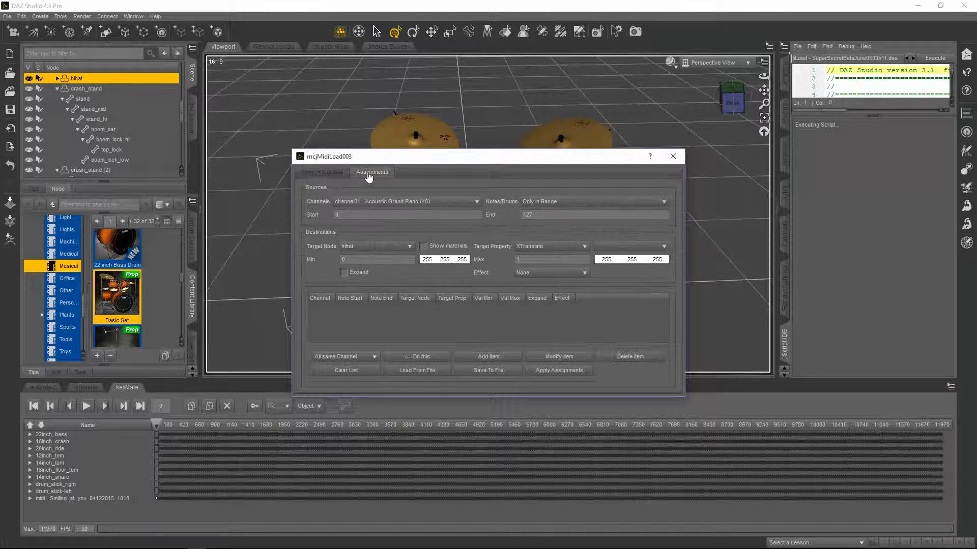
- Set the assignment source to channel10 - Percussions with note044 - Pedal Hi-hat
left_click(399, 201)
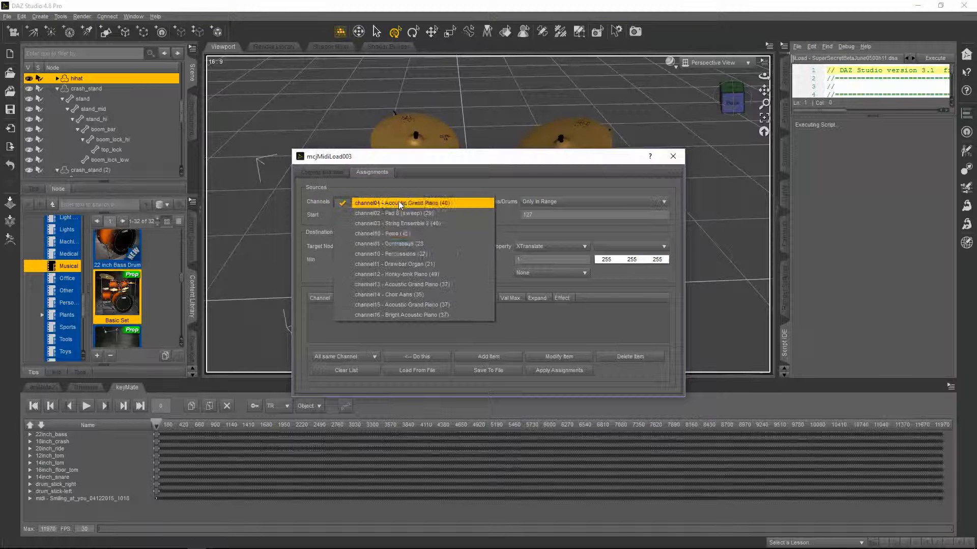
left_click(375, 254)
left_click(550, 204)
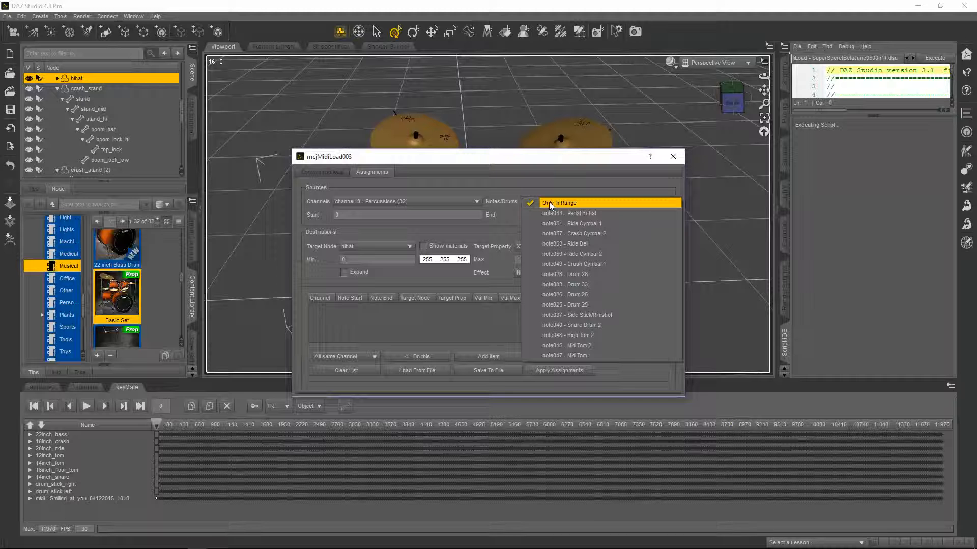
left_click(601, 213)
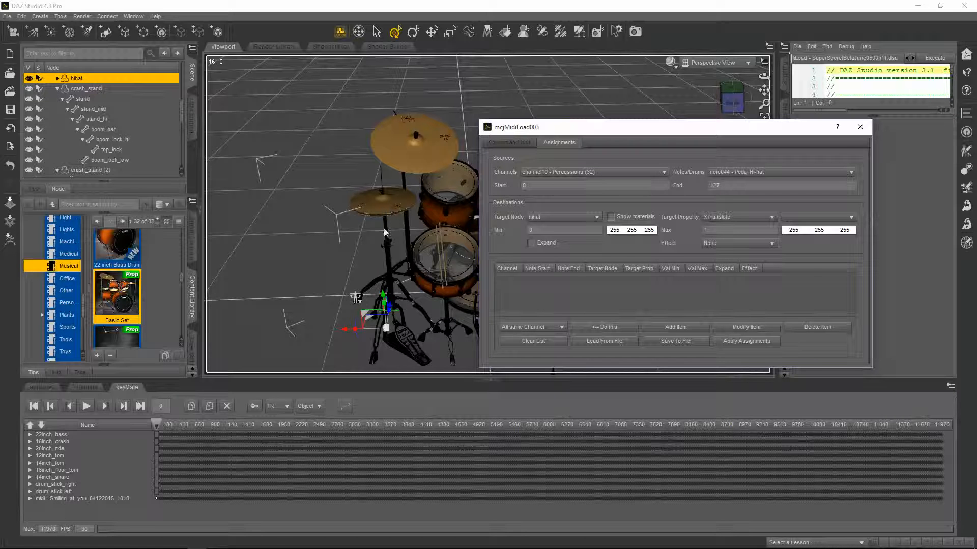
- Assign the note to the hihat's Master 1 property with a 0 to 1 range, apply it and close the script
left_click(731, 220)
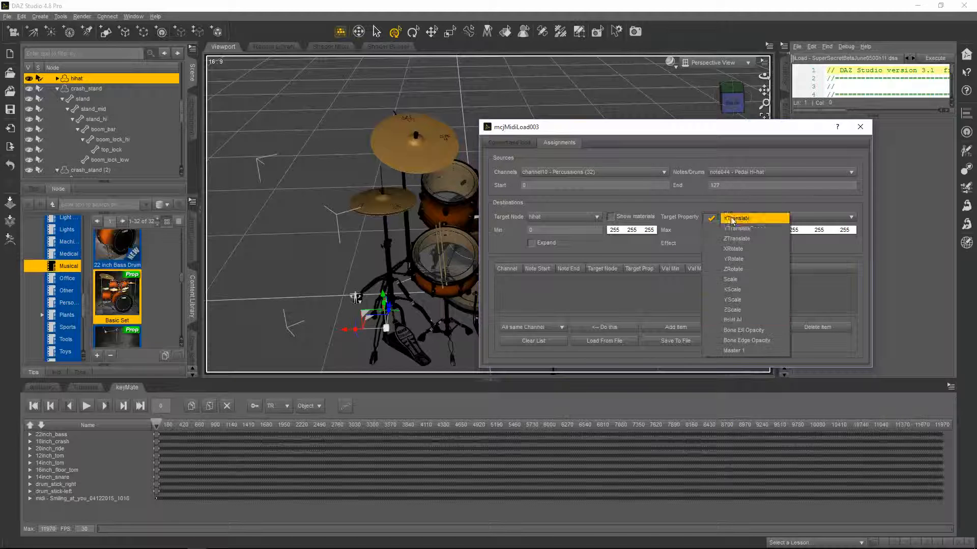
left_click(738, 350)
left_click(671, 328)
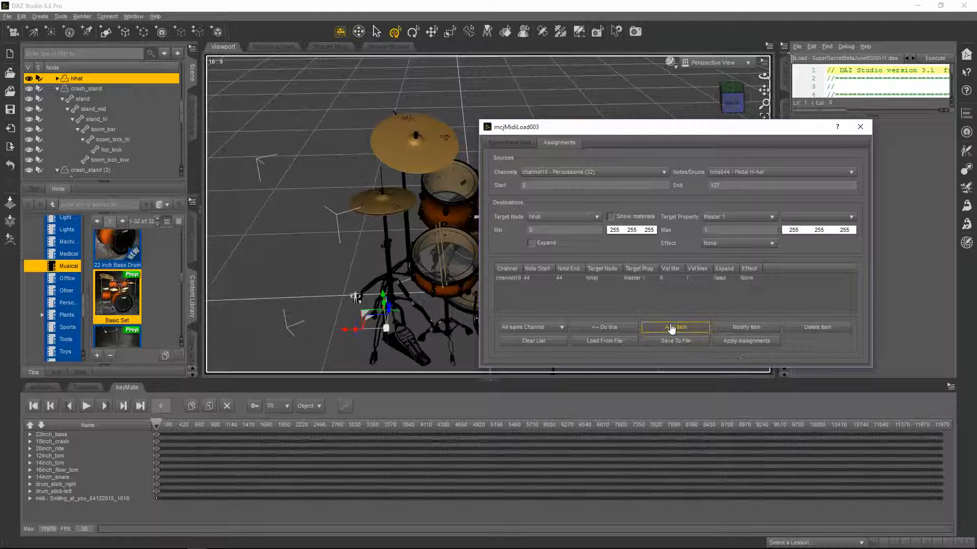
left_click(754, 342)
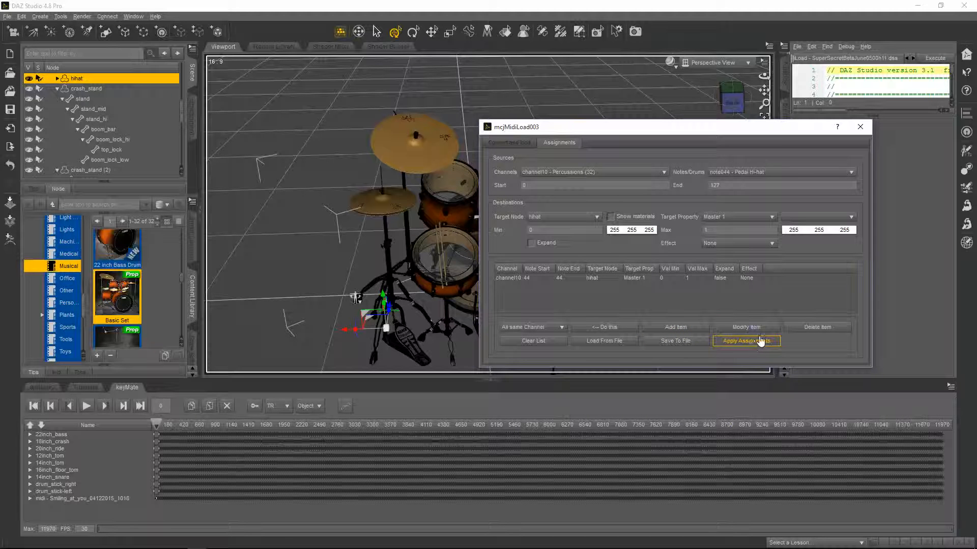
left_click(860, 127)
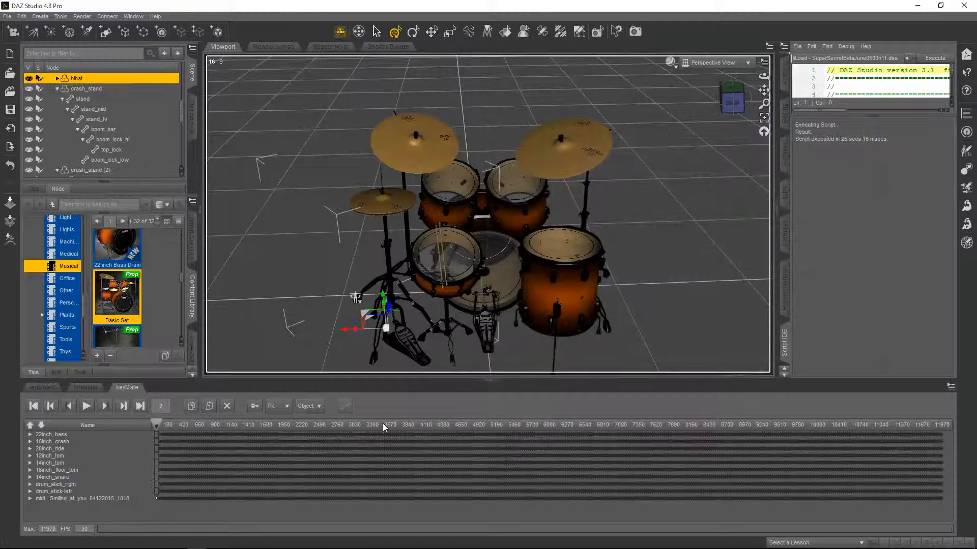
- Enlarge the keyMate timeline, show TRSV keys and expand 22inch_bass and its drum node to examine the hihat's keys
left_click_drag(455, 380, 450, 297)
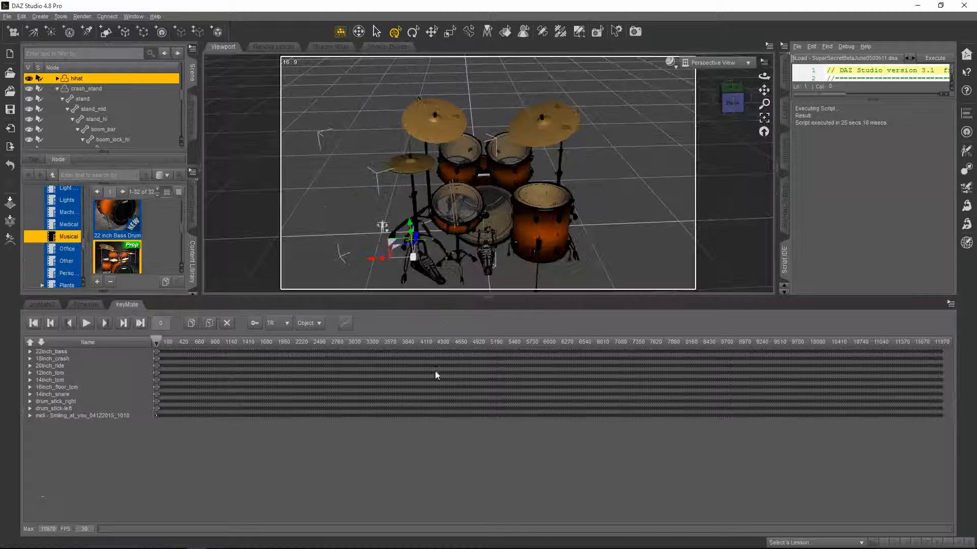
left_click(44, 307)
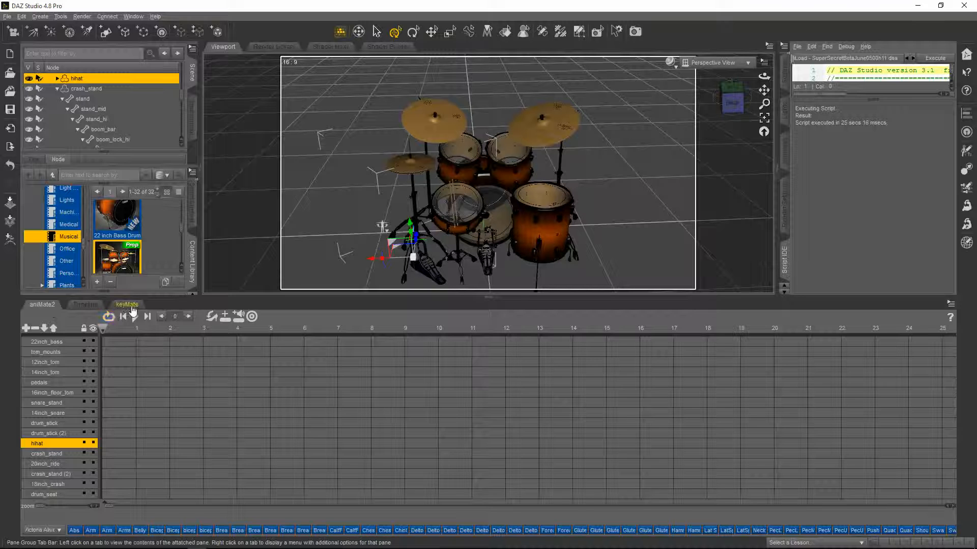
left_click(130, 305)
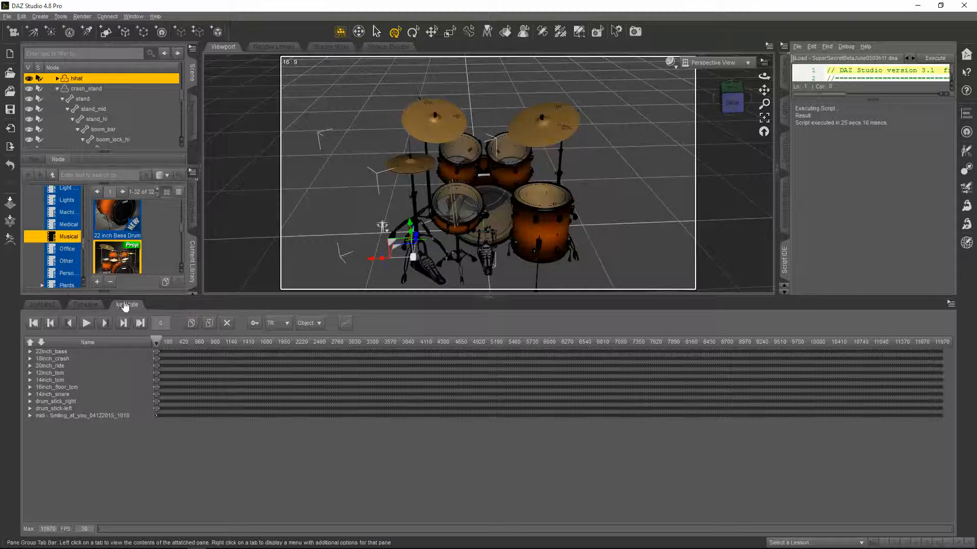
left_click(274, 327)
left_click(294, 308)
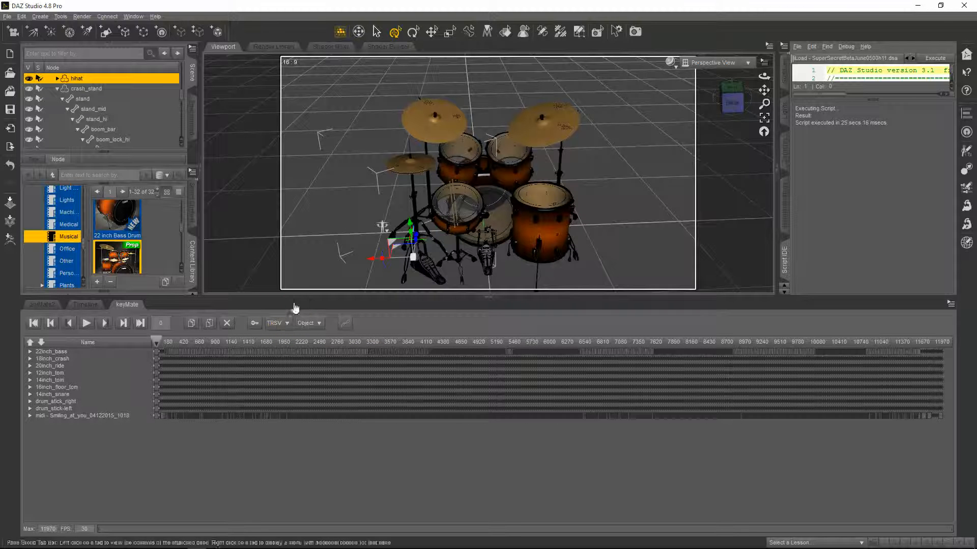
left_click(30, 352)
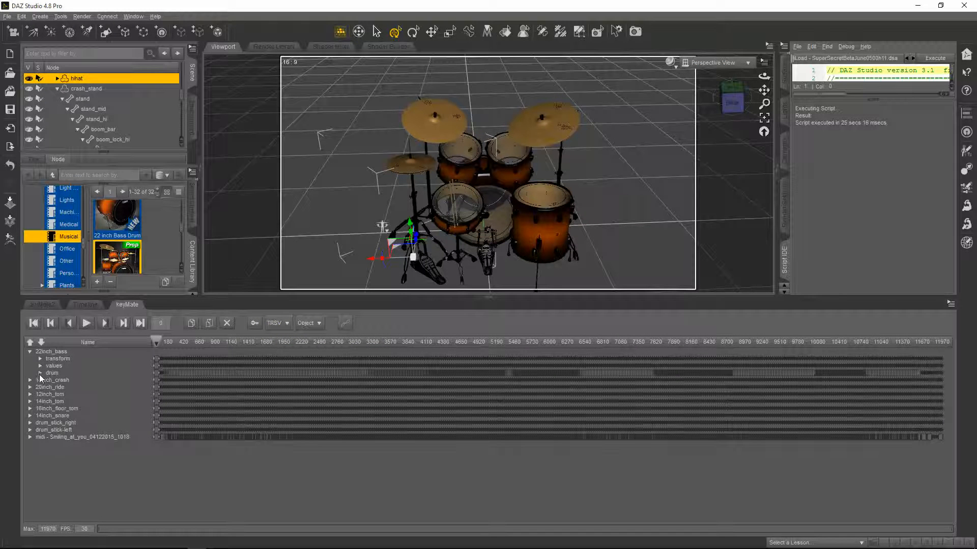
left_click(41, 373)
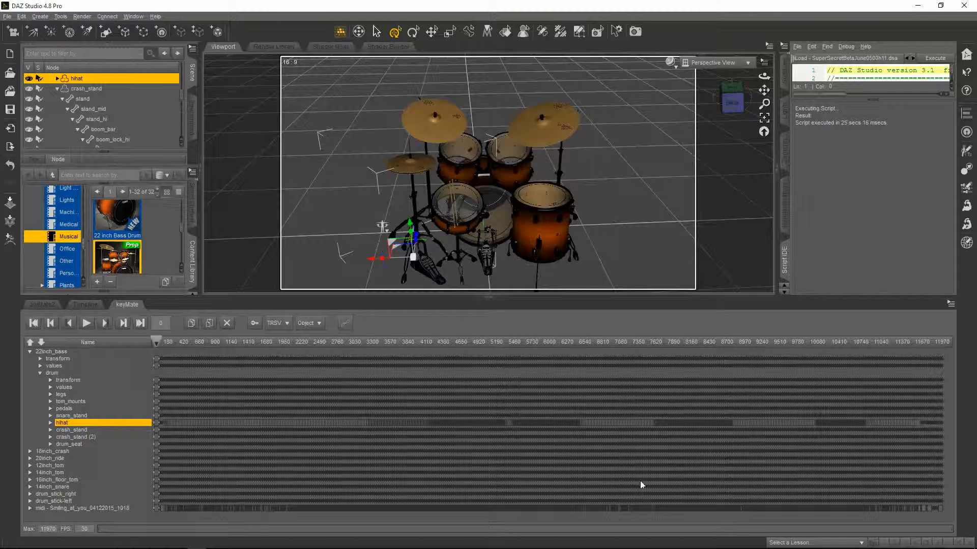
- Frame the hihat cymbals closely, narrow the keyMate range to start at frame 100 and go to frame 152
mouse_move(575, 548)
left_click_drag(951, 529, 121, 530)
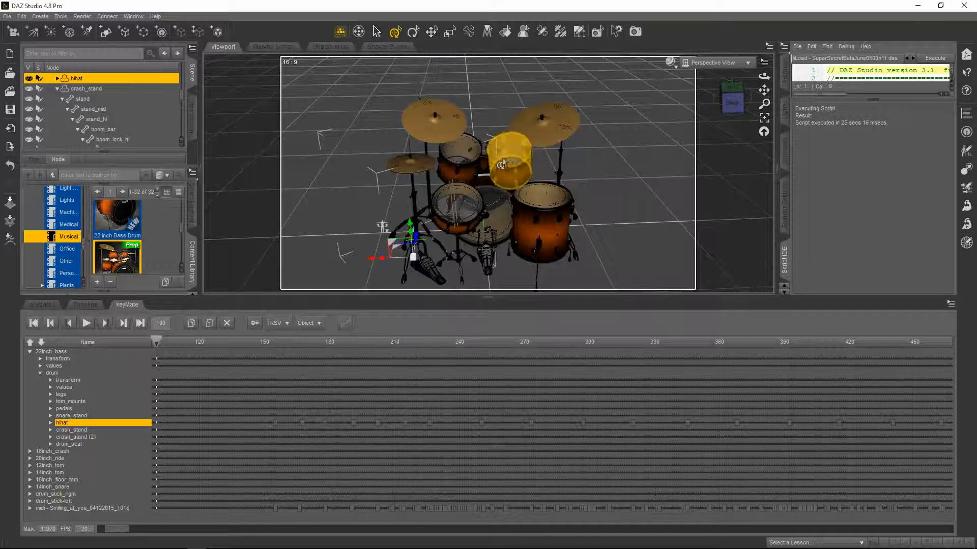
scroll(502, 166, "up", 3)
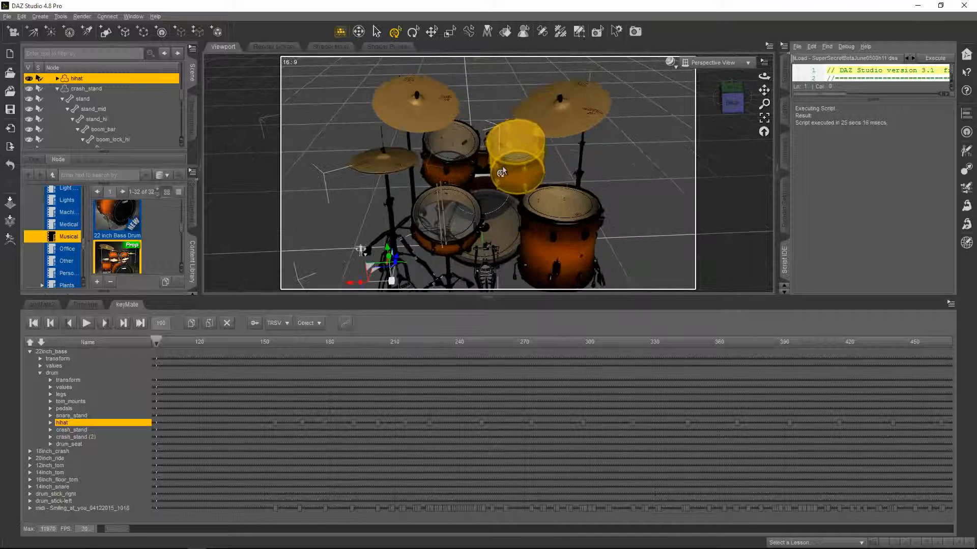
scroll(502, 166, "up", 5)
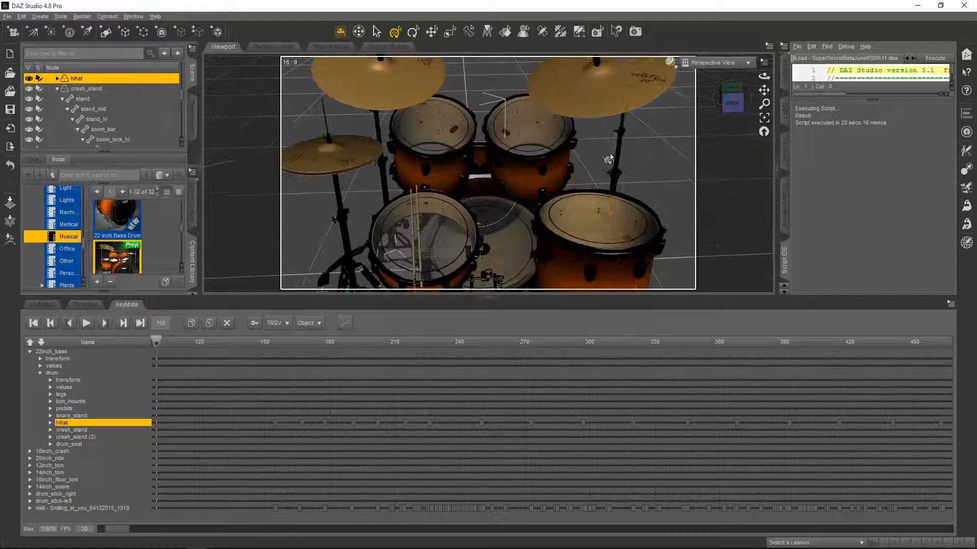
left_click_drag(765, 90, 542, 189)
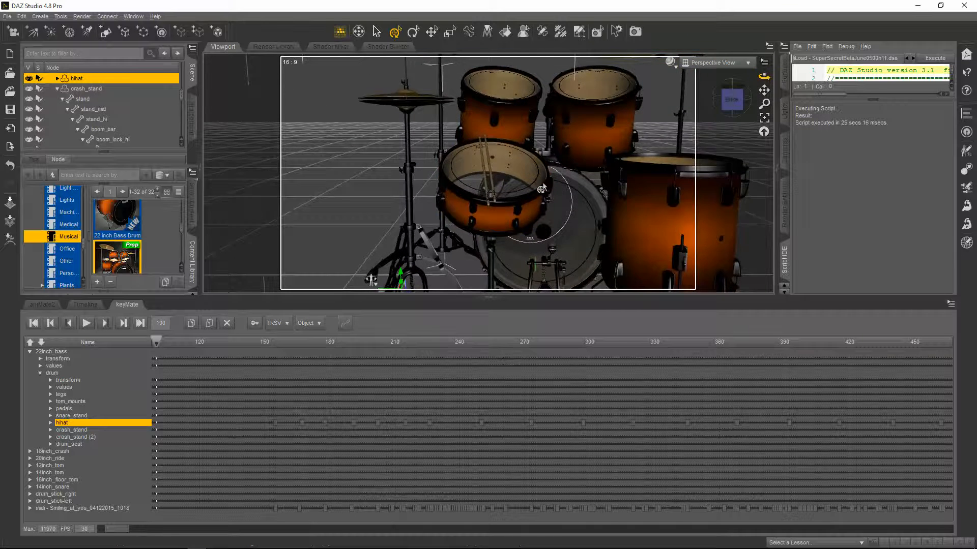
scroll(542, 189, "up", 5)
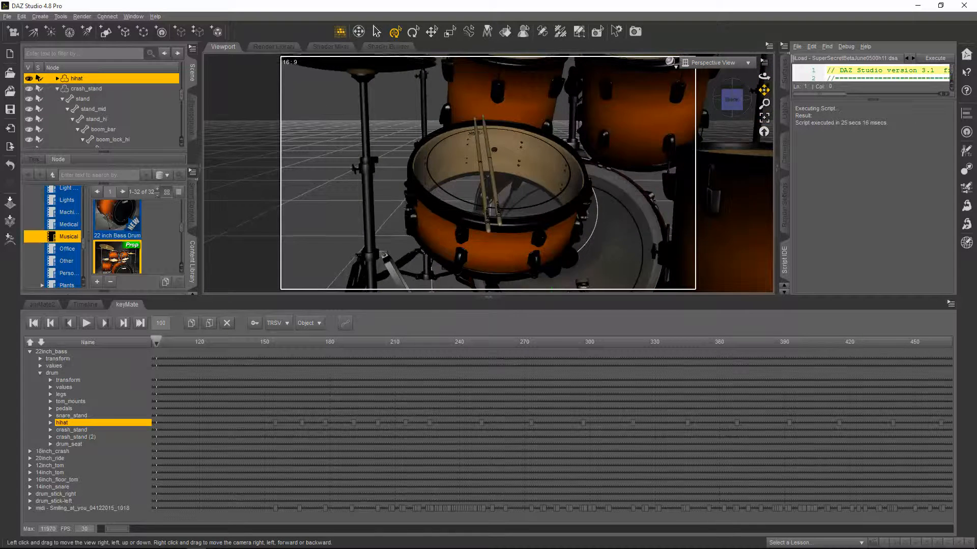
left_click_drag(764, 90, 711, 128)
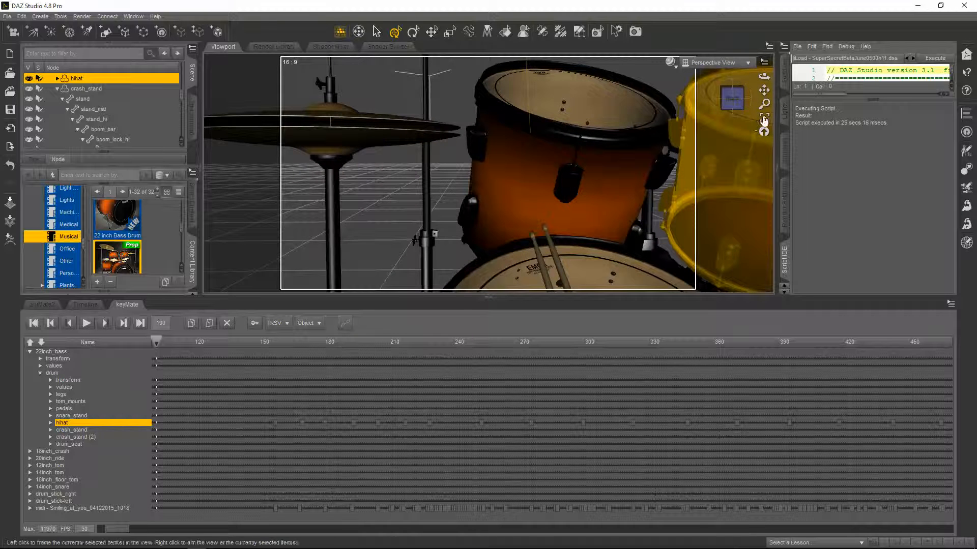
left_click_drag(764, 90, 753, 88)
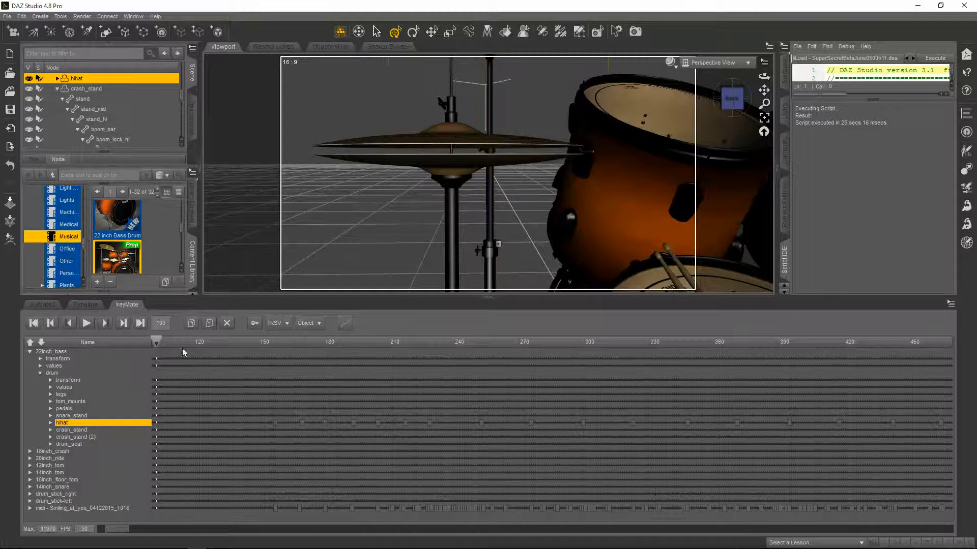
left_click_drag(156, 341, 270, 354)
- Select the hihat's stand_upper part and lower its height to -1.75 at frame 152
left_click(447, 214)
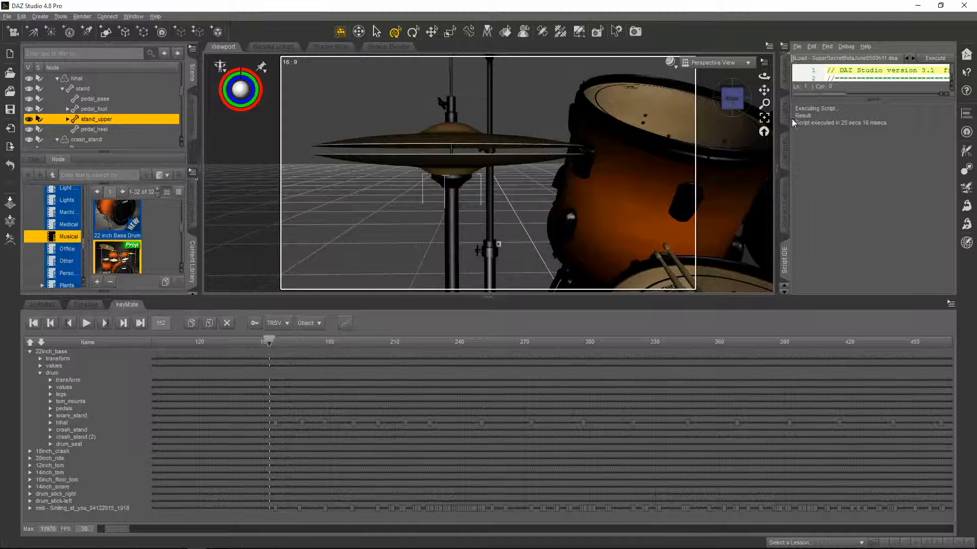
left_click(786, 222)
left_click(785, 86)
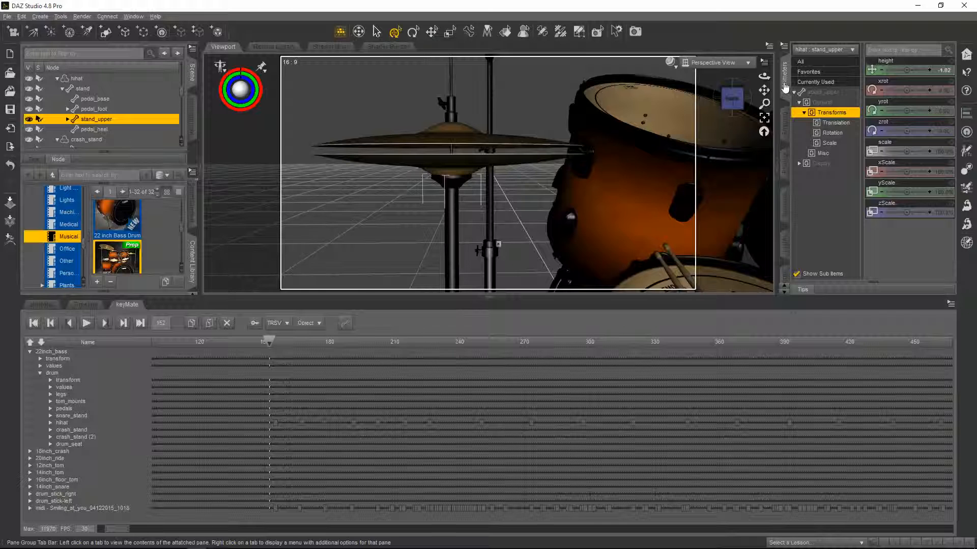
left_click(786, 86)
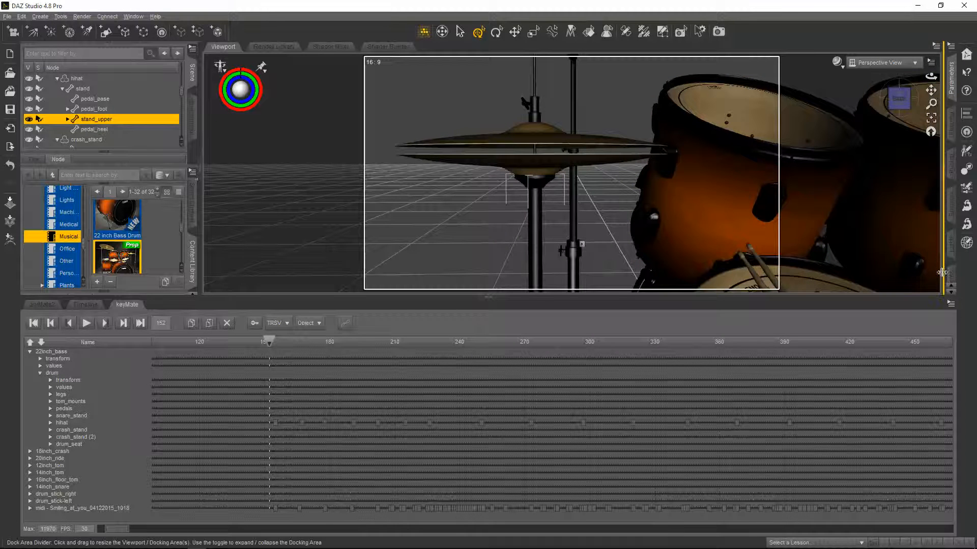
left_click(945, 175)
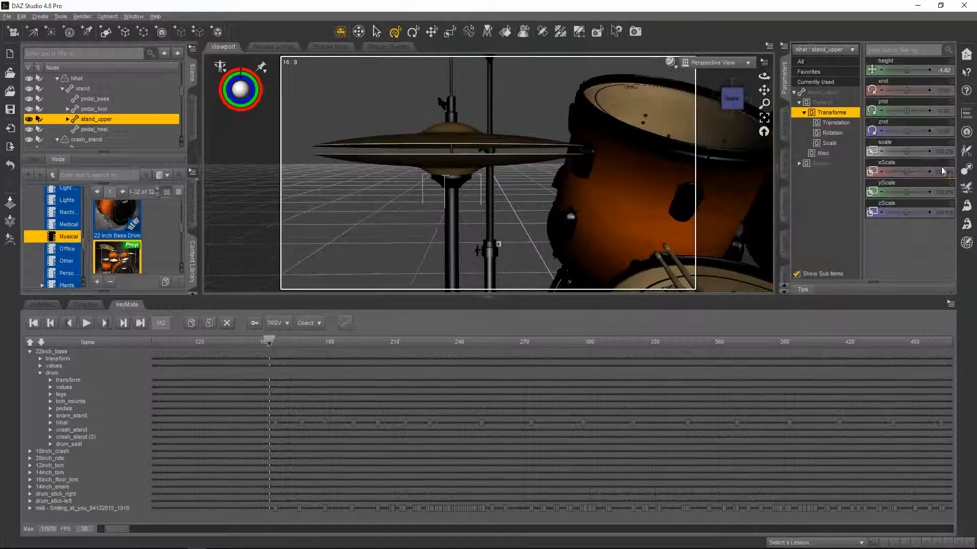
left_click(882, 71)
left_click(882, 71)
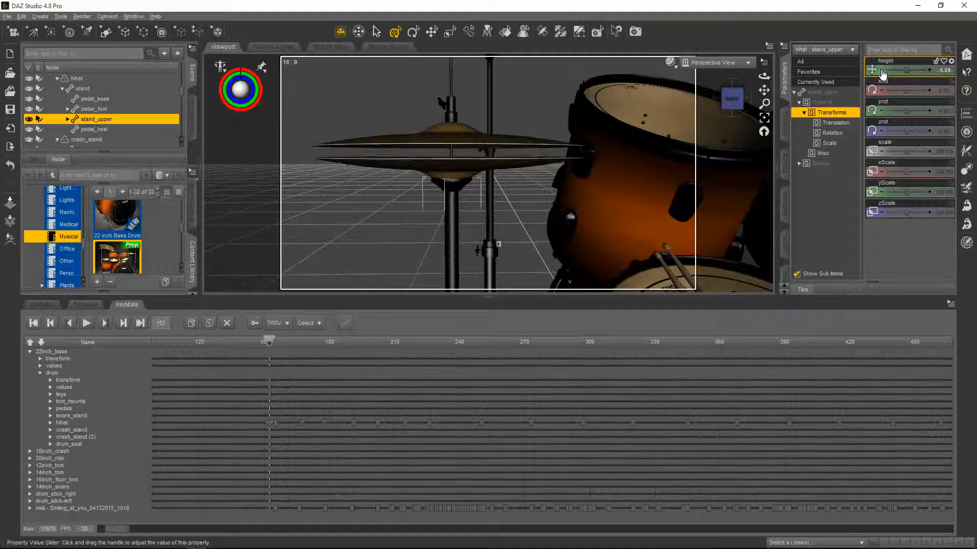
left_click(882, 72)
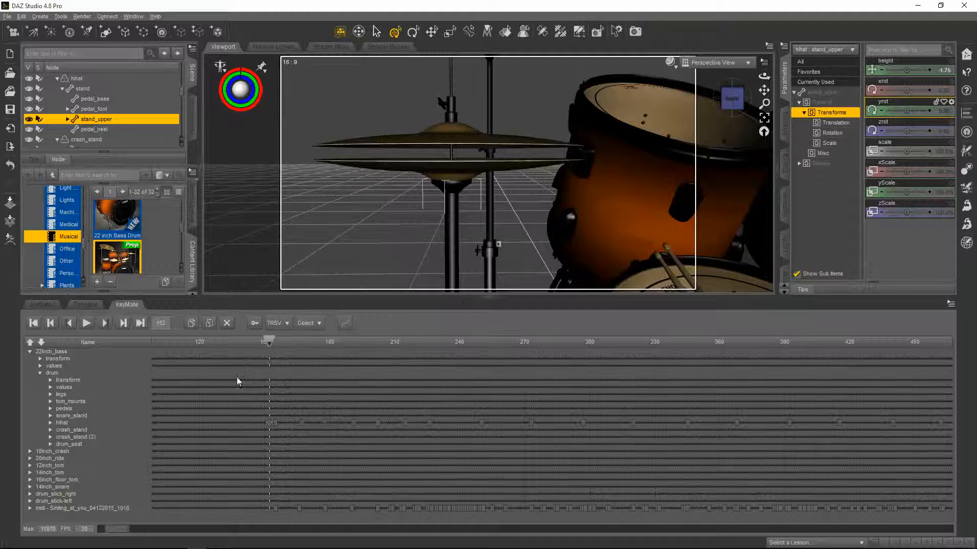
- Set the height of the hihat's stand_upper to -1.68 at frame 152
mouse_move(270, 340)
left_mouse_down()
mouse_move(279, 340)
mouse_move(249, 343)
mouse_move(268, 344)
left_mouse_up()
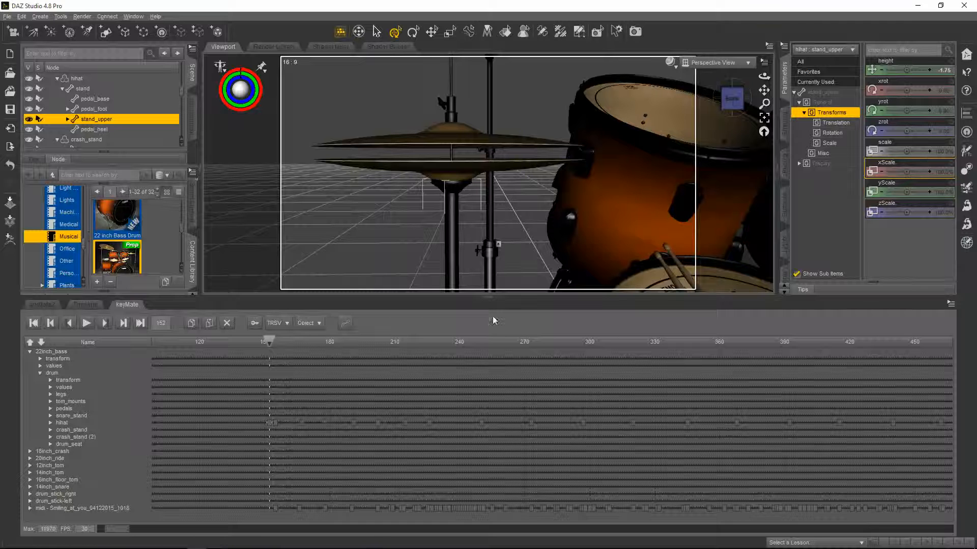
left_click_drag(270, 341, 268, 343)
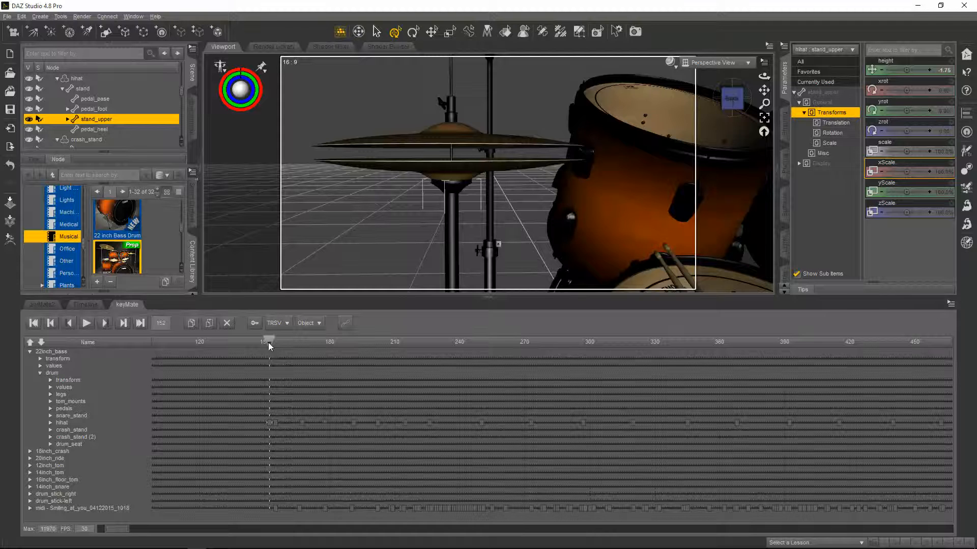
left_click(947, 74)
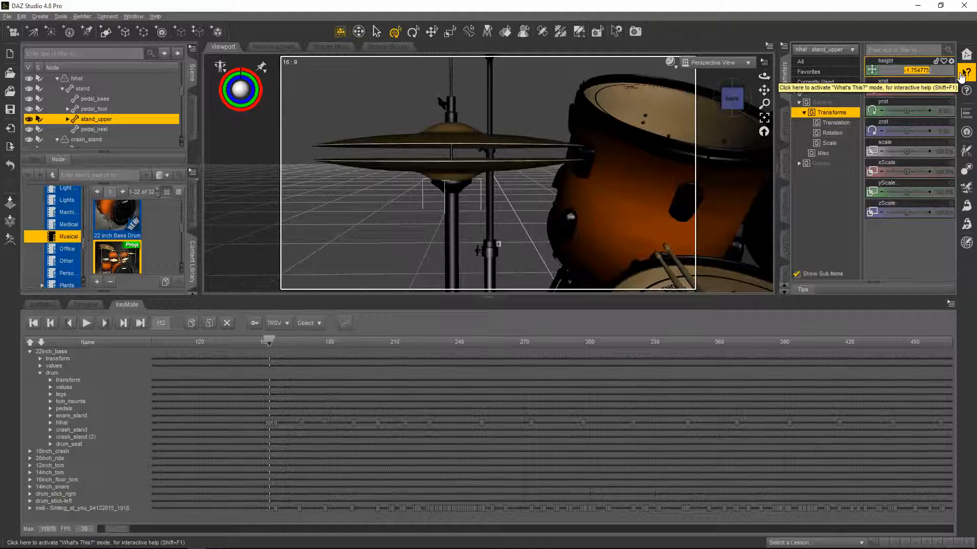
key("Escape")
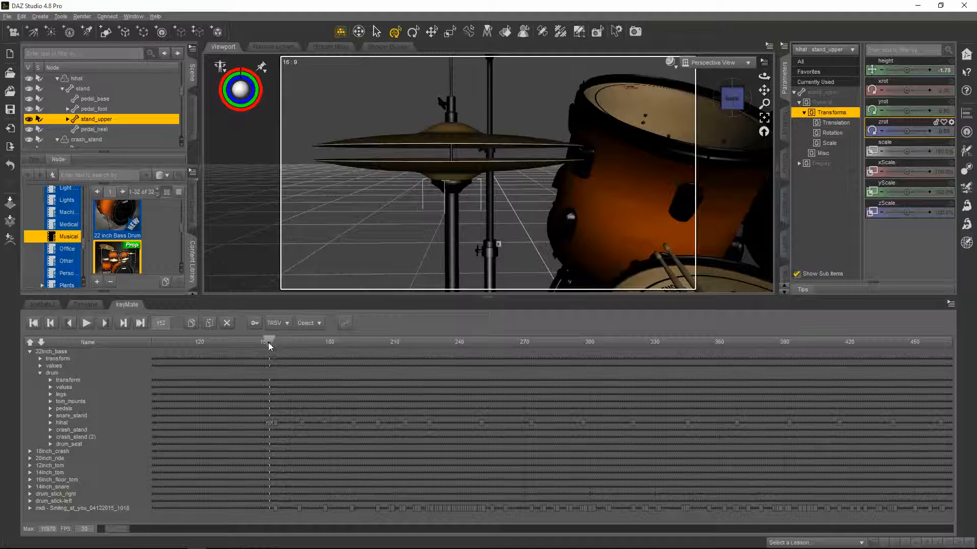
left_click_drag(268, 343, 266, 346)
left_click(944, 73)
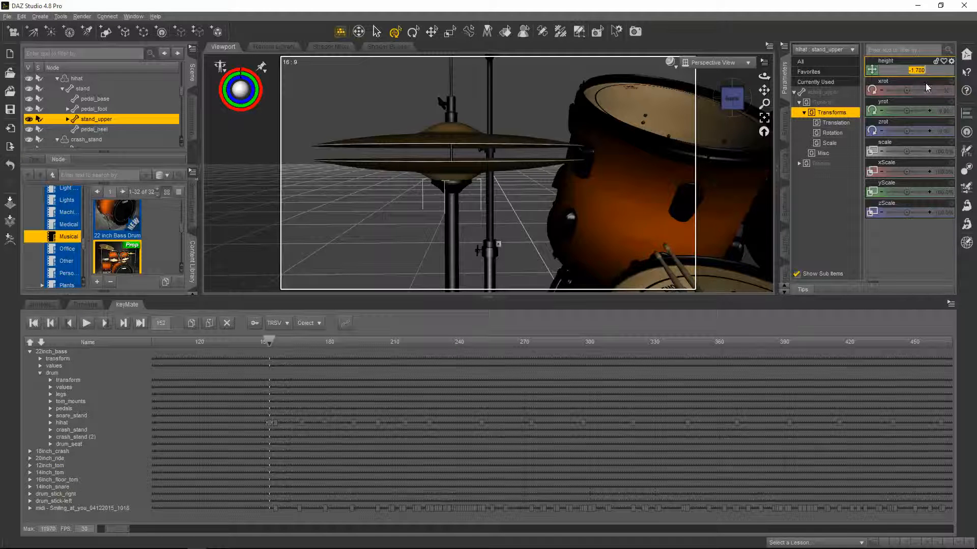
type("-1.68")
key("Return")
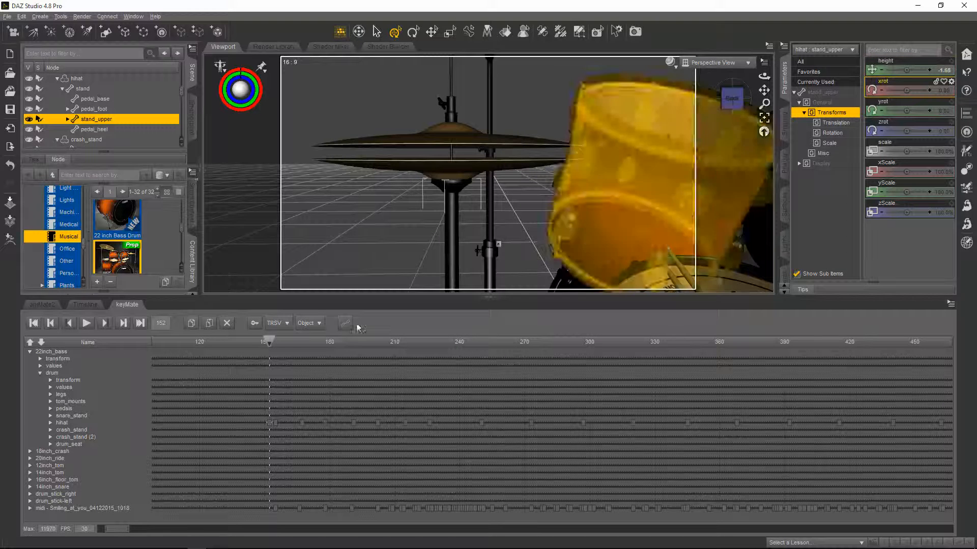
- Check the hihat at frame 155, shift the keyMate range back to start at frame 0 and go to frame 0
left_click_drag(268, 338, 274, 341)
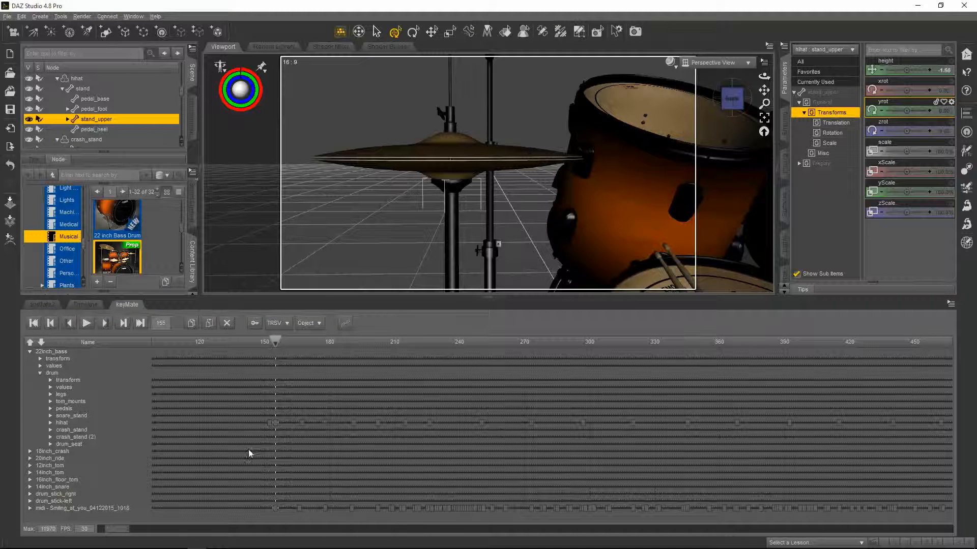
left_click_drag(114, 533, 106, 533)
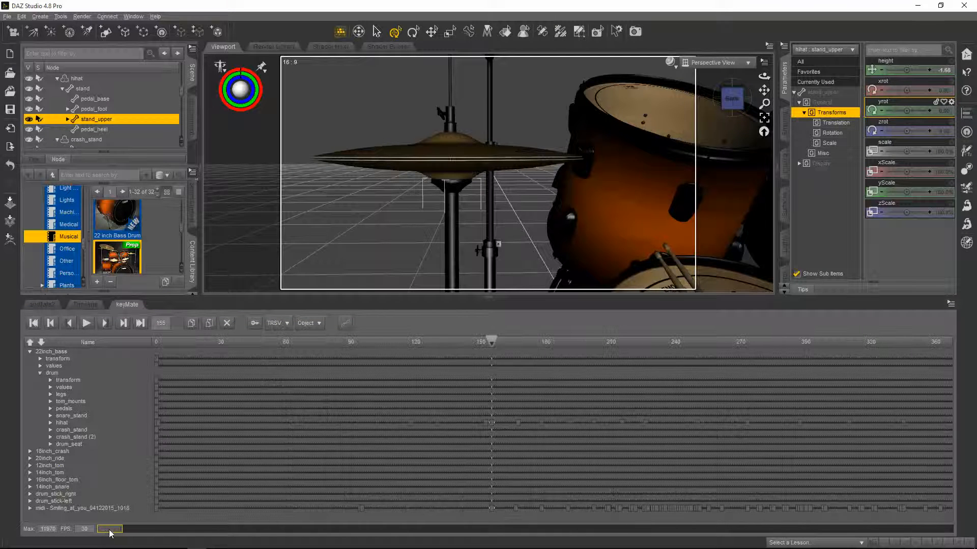
left_click_drag(481, 417, 417, 432)
left_click_drag(259, 455, 138, 459)
left_click_drag(490, 341, 156, 340)
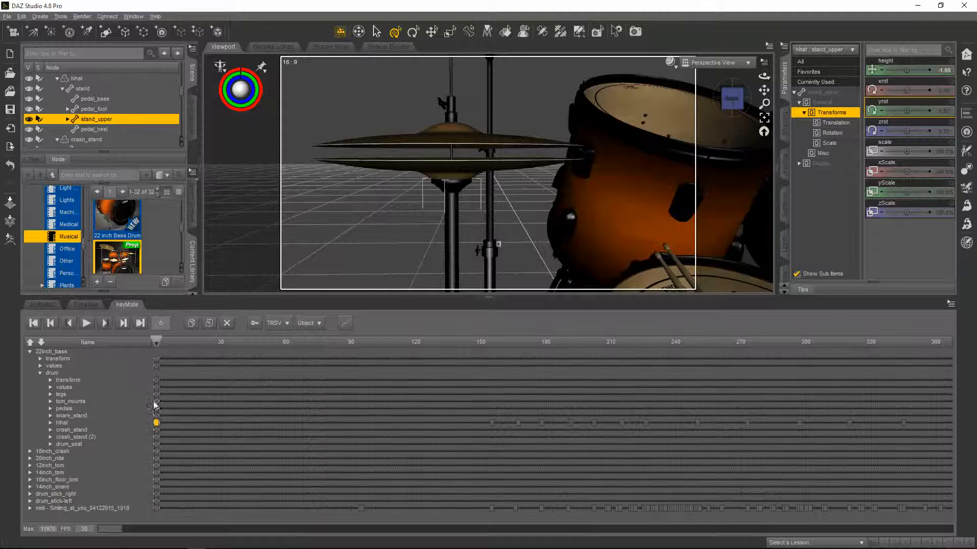
- Scrub through the early frames, play the hihat animation from frame 65 and stop it at frame 340
left_click_drag(154, 400, 193, 406)
left_click_drag(195, 340, 130, 346)
left_click_drag(368, 350, 535, 399)
left_click_drag(470, 403, 297, 416)
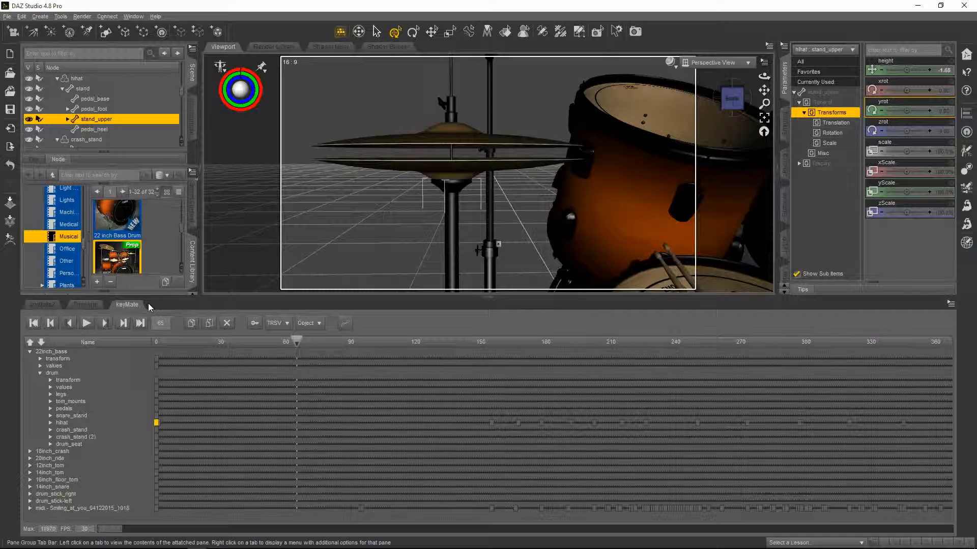
left_click(85, 325)
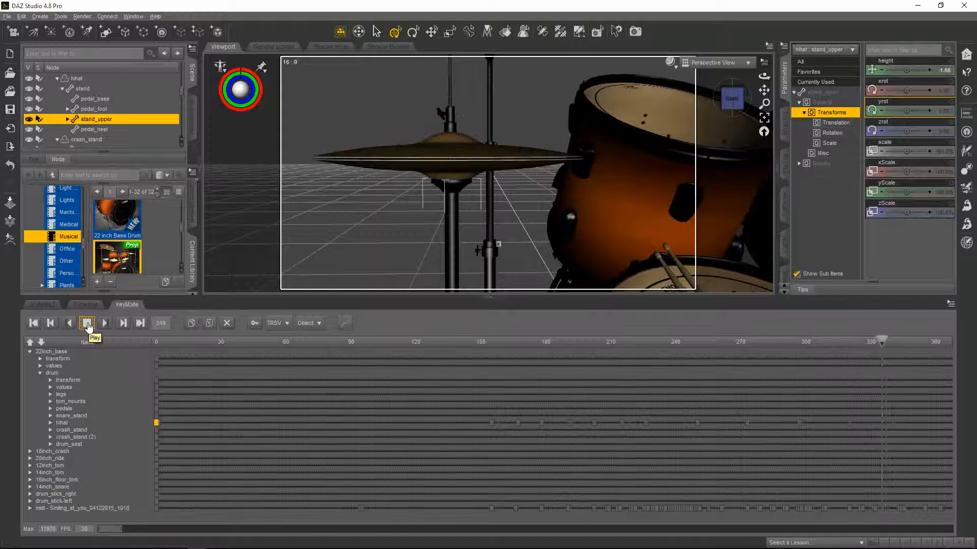
left_click(87, 323)
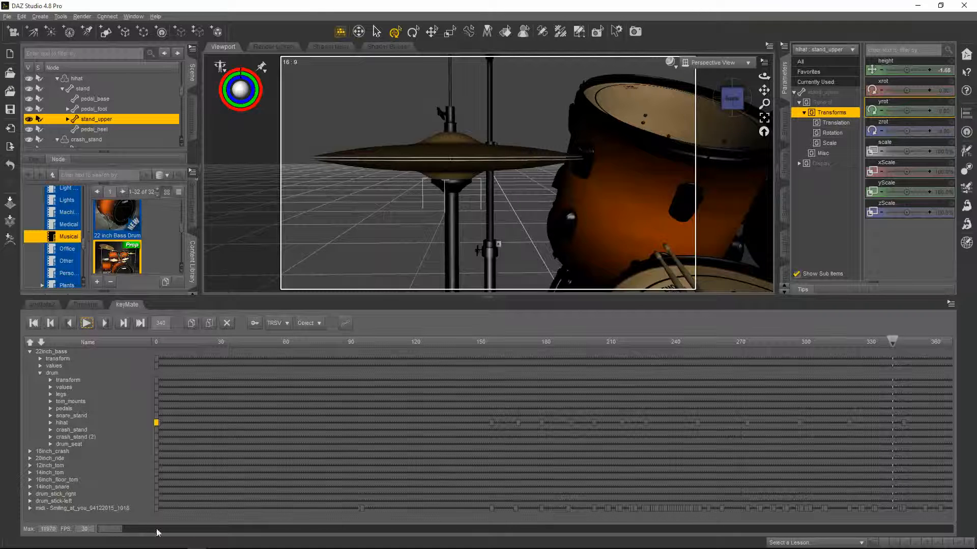
- Widen the keyMate range to about frame 1200, frame the whole kit and select the bass drum's pedals
left_click_drag(123, 532, 181, 532)
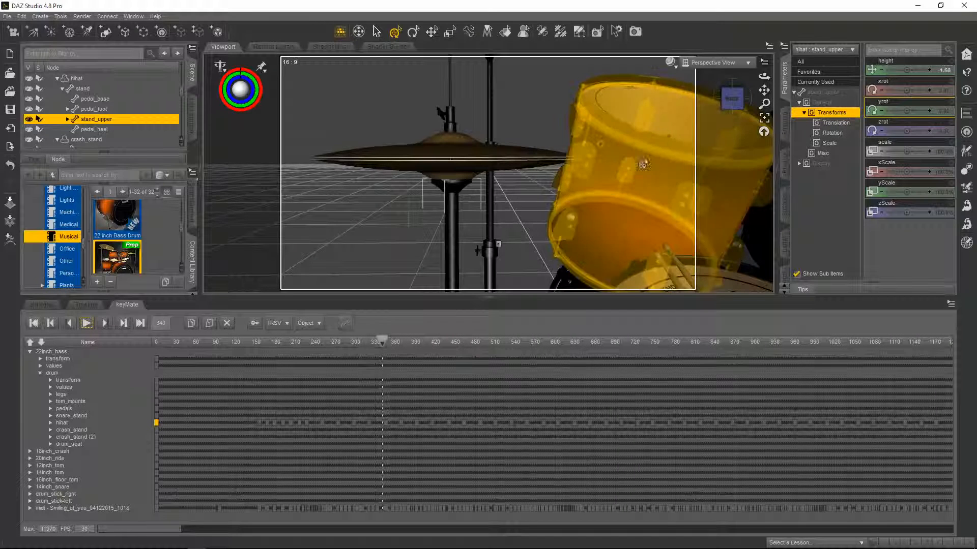
scroll(596, 209, "down", 10)
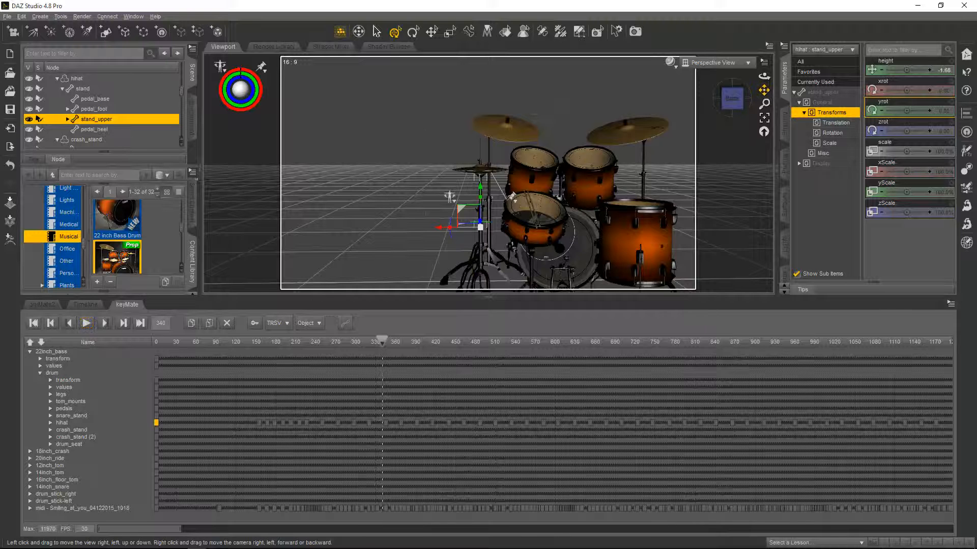
left_click_drag(765, 90, 726, 51)
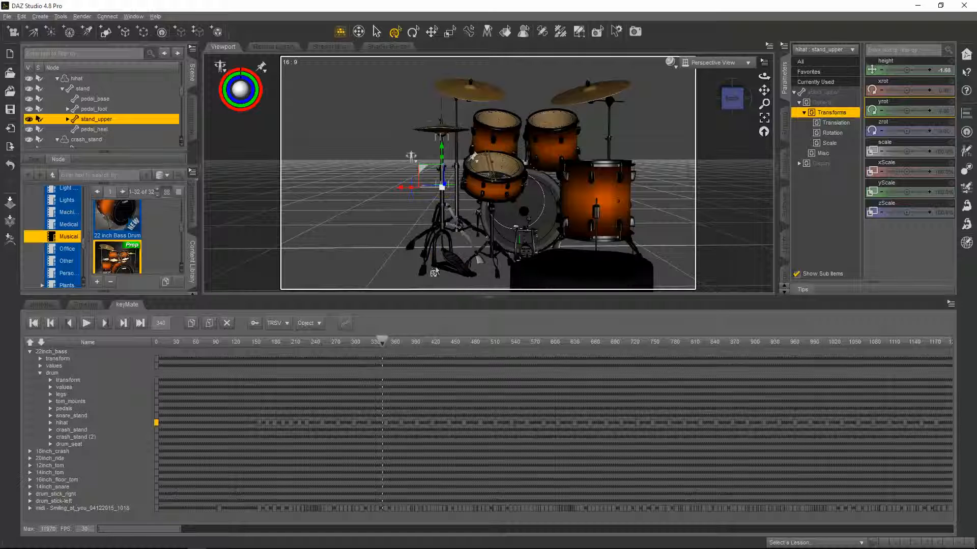
left_click(526, 258)
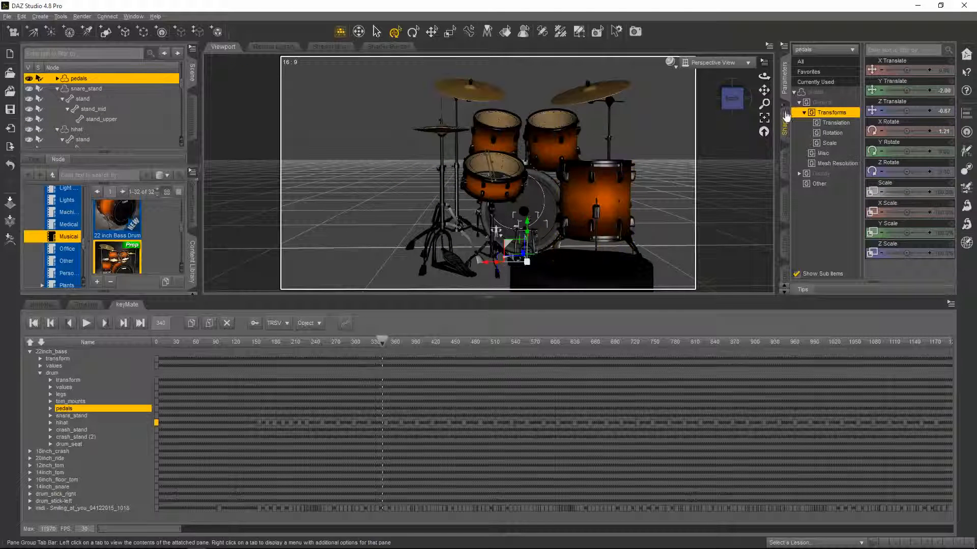
- Run the MIDI load script on the pedals and place its dialog below the drum kit
scroll(787, 116, "down", 7)
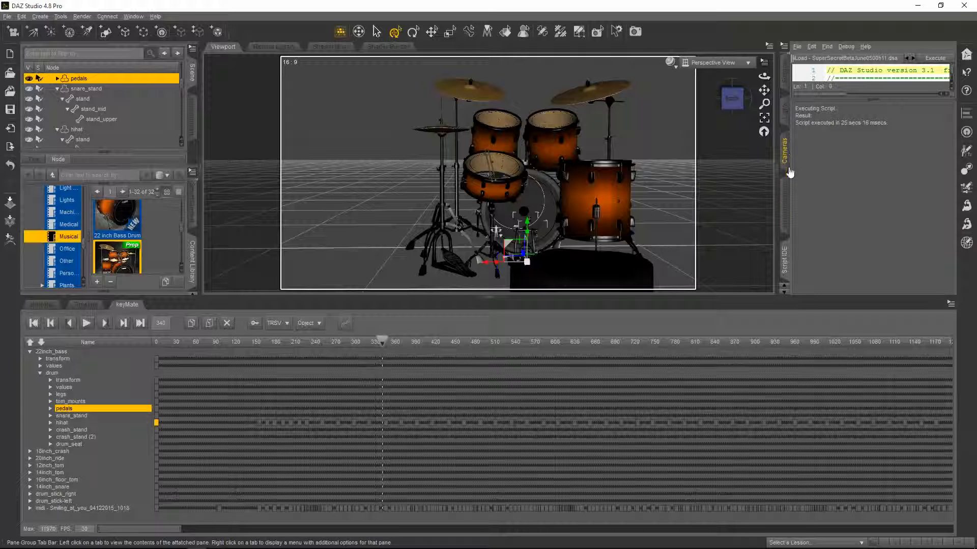
left_click(798, 48)
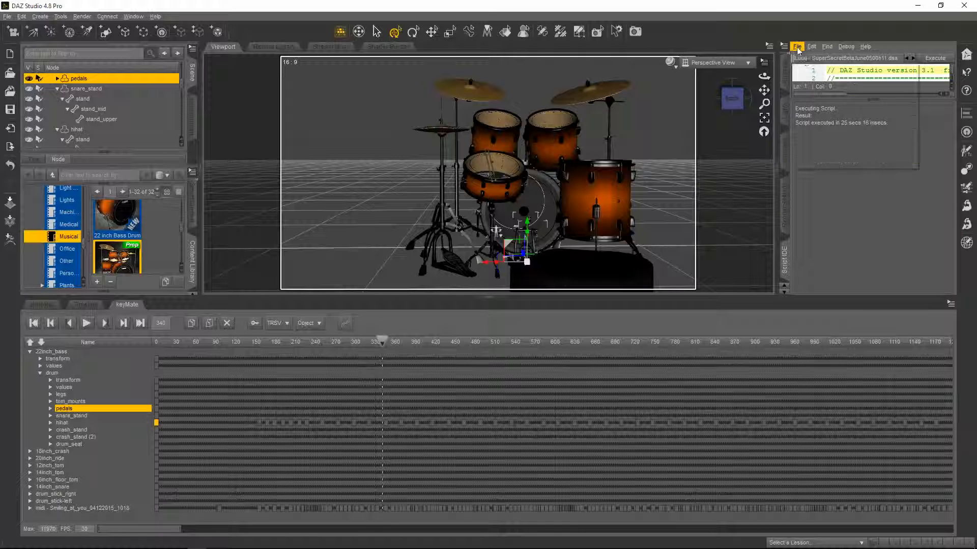
left_click(811, 161)
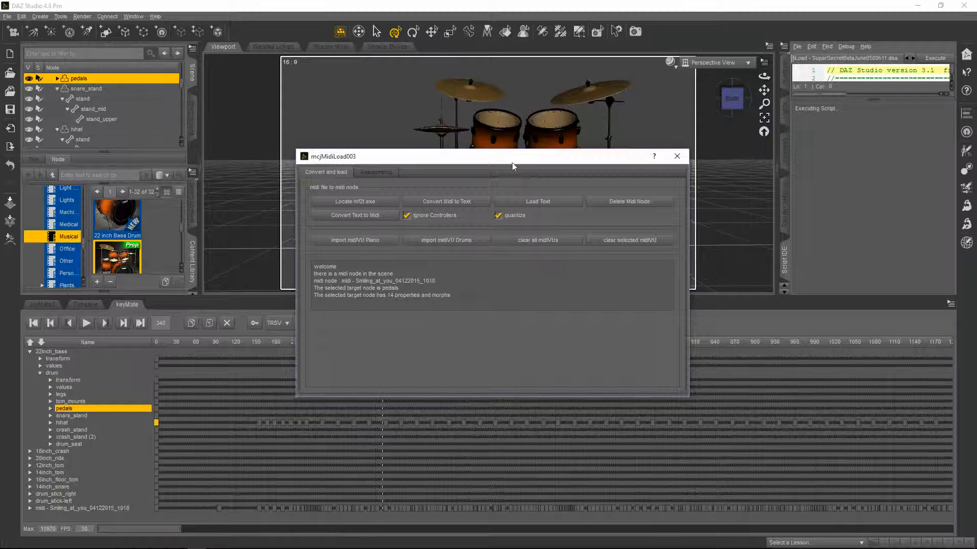
left_click_drag(511, 159, 568, 284)
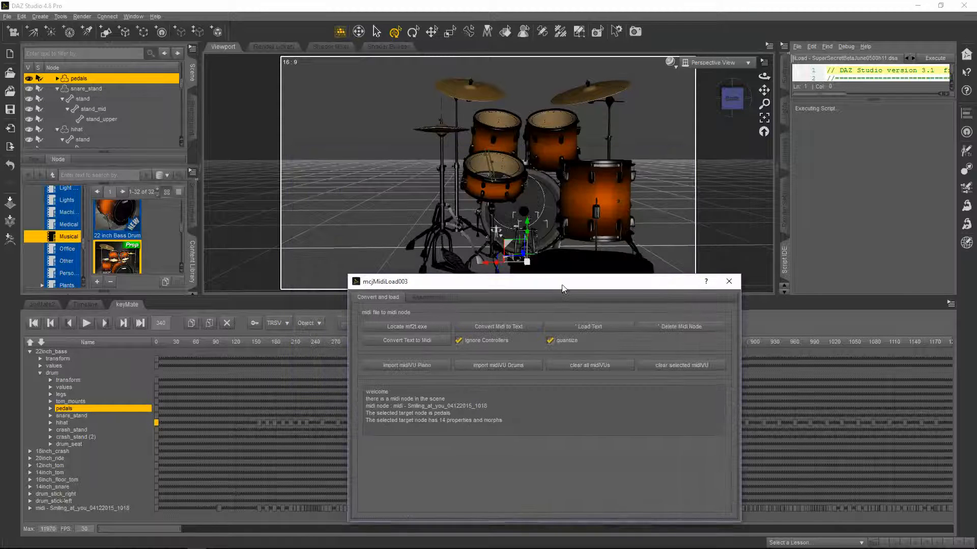
- Set the assignment source to channel10 - Percussions and note028 - Drum 28
left_click(429, 298)
left_click(464, 328)
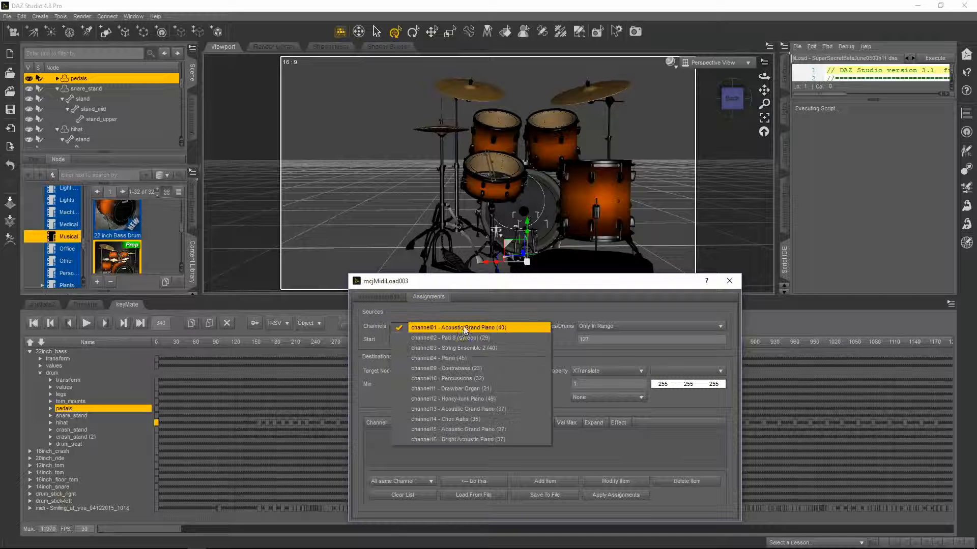
left_click(438, 382)
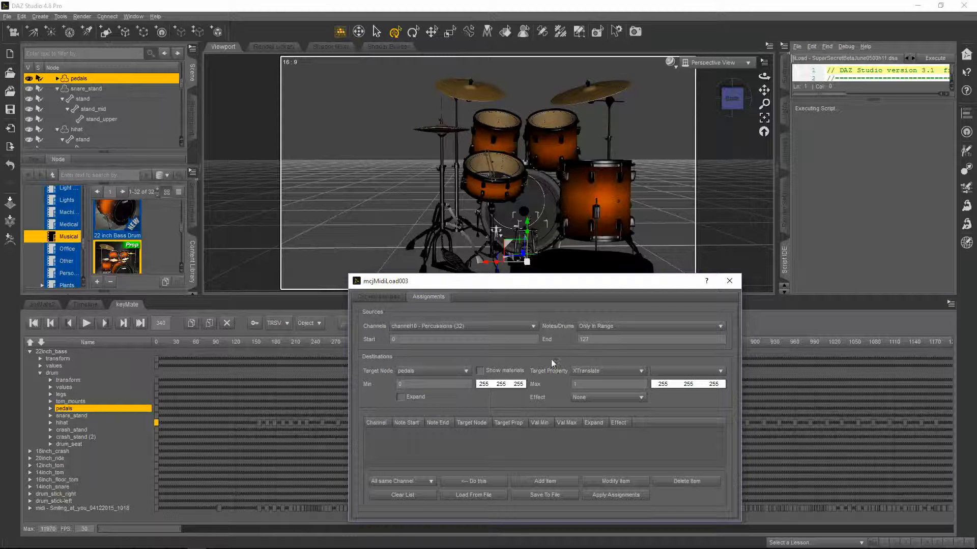
left_click(608, 328)
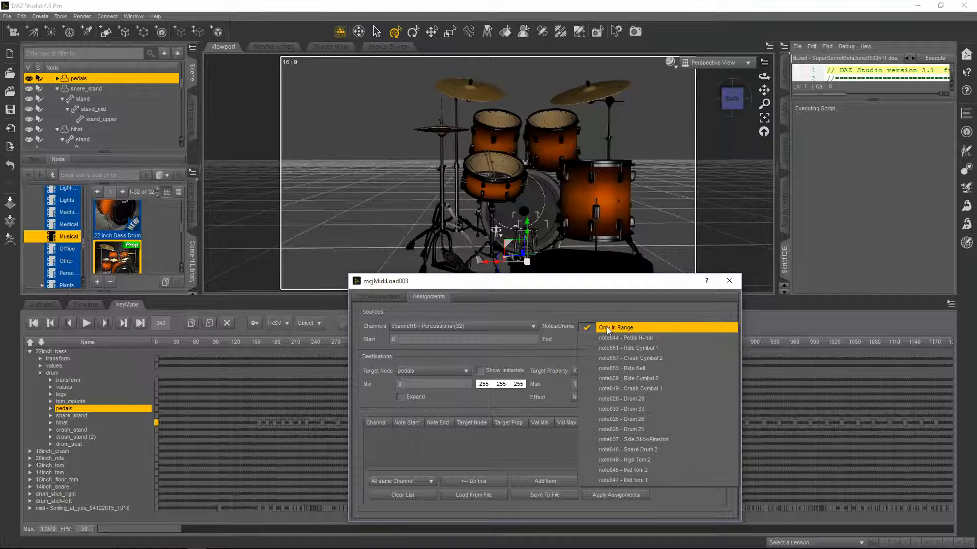
left_click(645, 399)
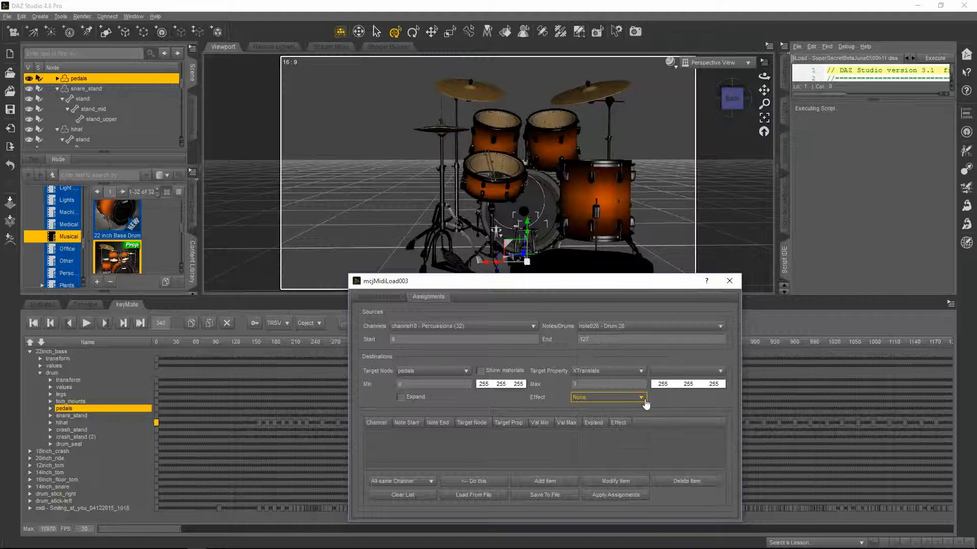
- Assign the note to the pedals' Master 1 property with a 0 to 1 range, apply it and close the script
left_click(589, 369)
left_click(606, 505)
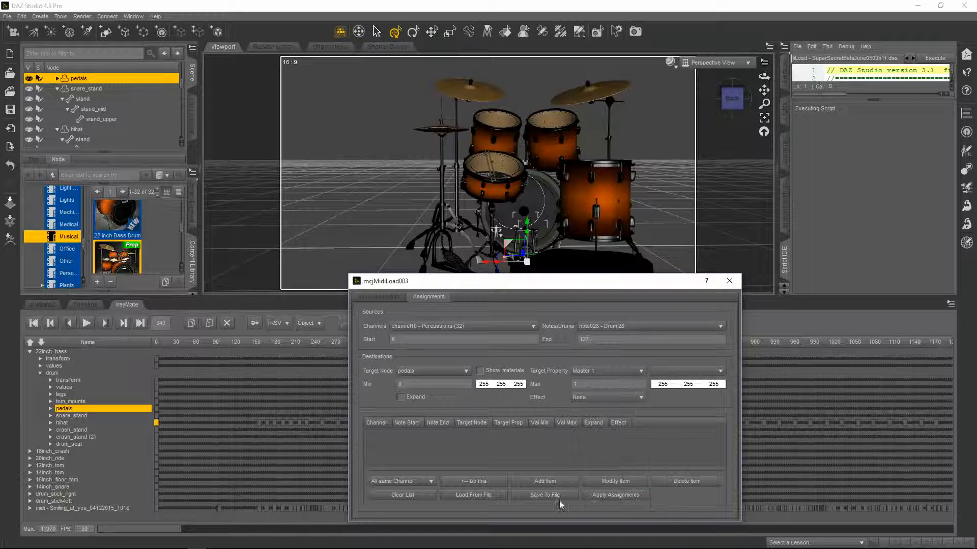
left_click(543, 482)
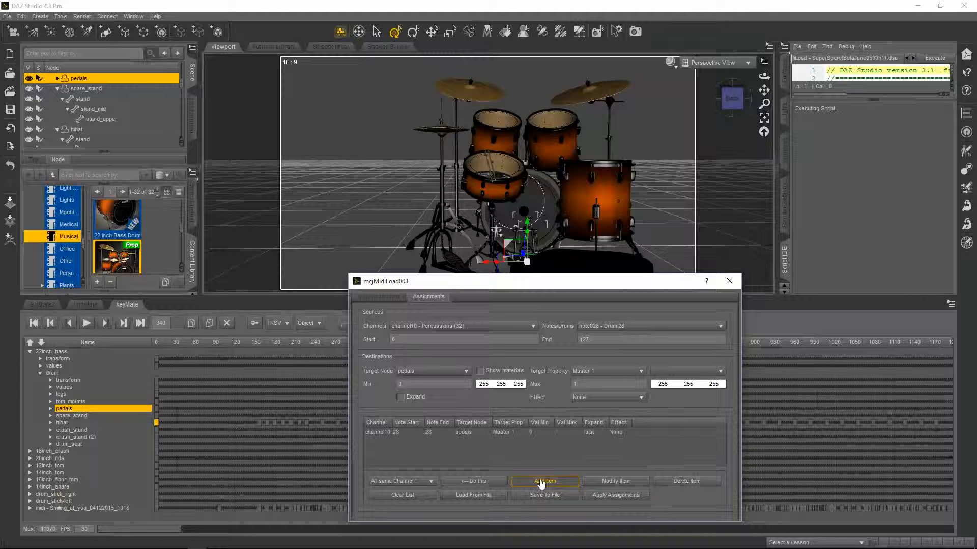
left_click(612, 496)
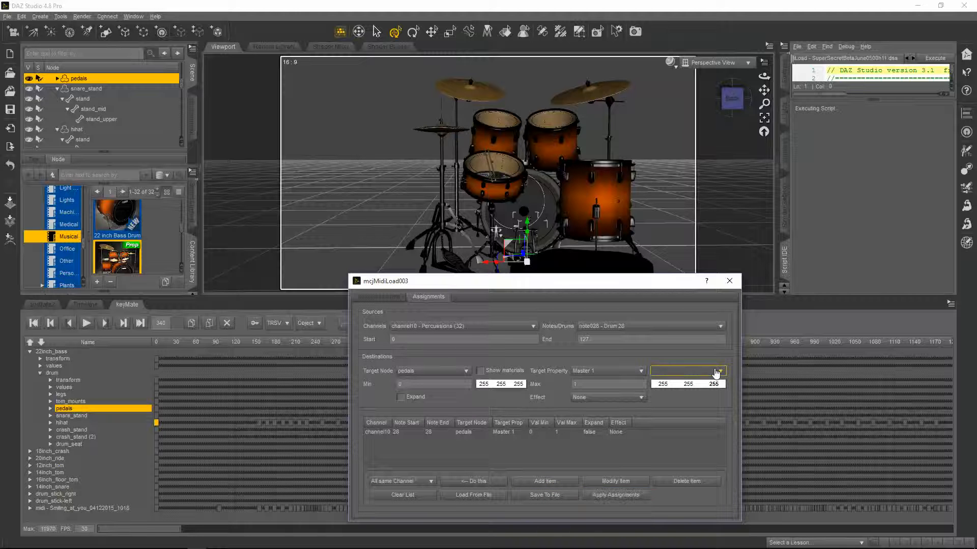
left_click(730, 281)
- Refresh keyMate by switching the key display to TRS and back to TRSV, and expand 22inch_bass and its drum node
left_click(277, 323)
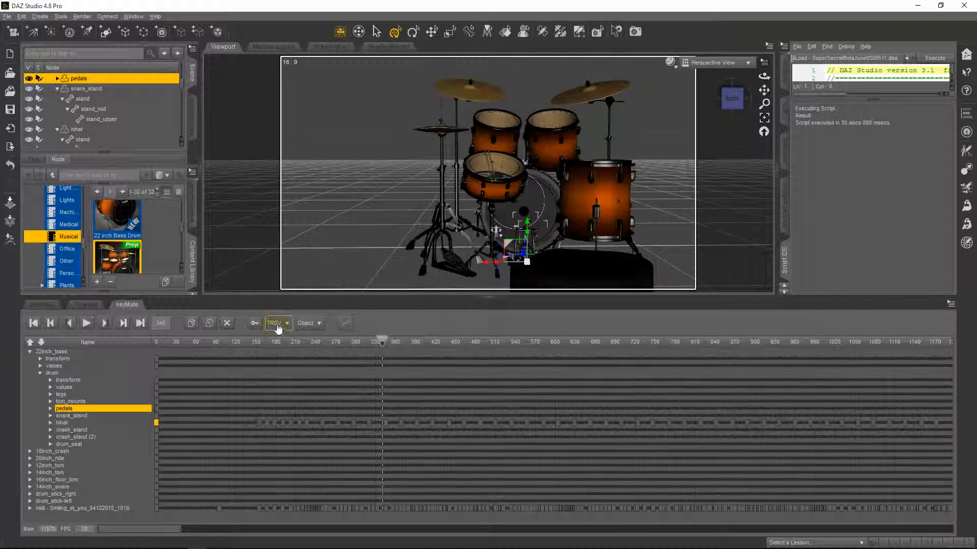
left_click(283, 332)
left_click(276, 323)
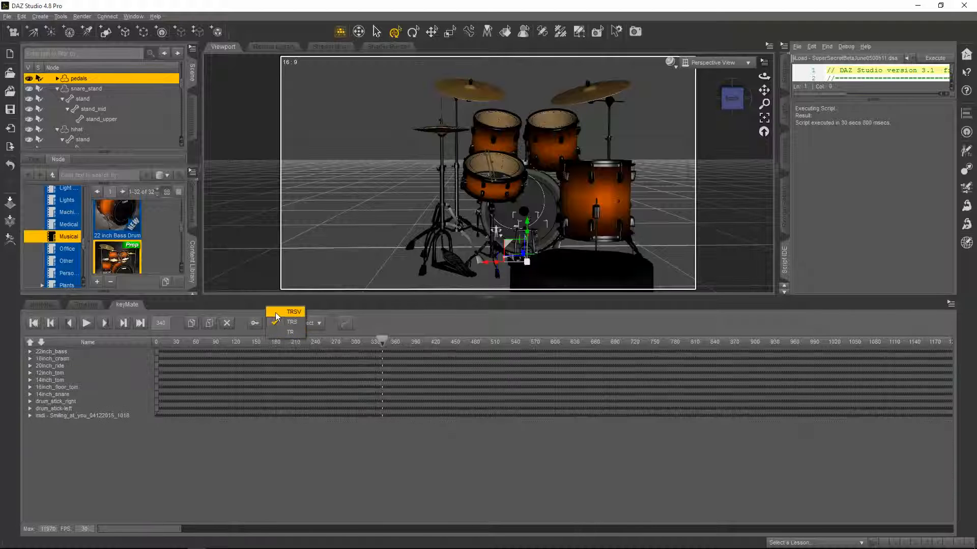
left_click(293, 312)
left_click(30, 353)
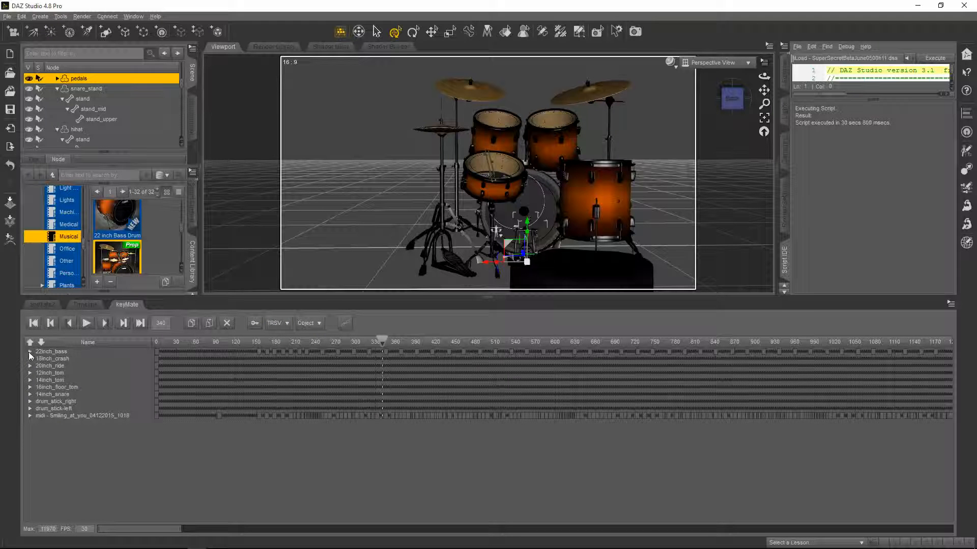
left_click(40, 373)
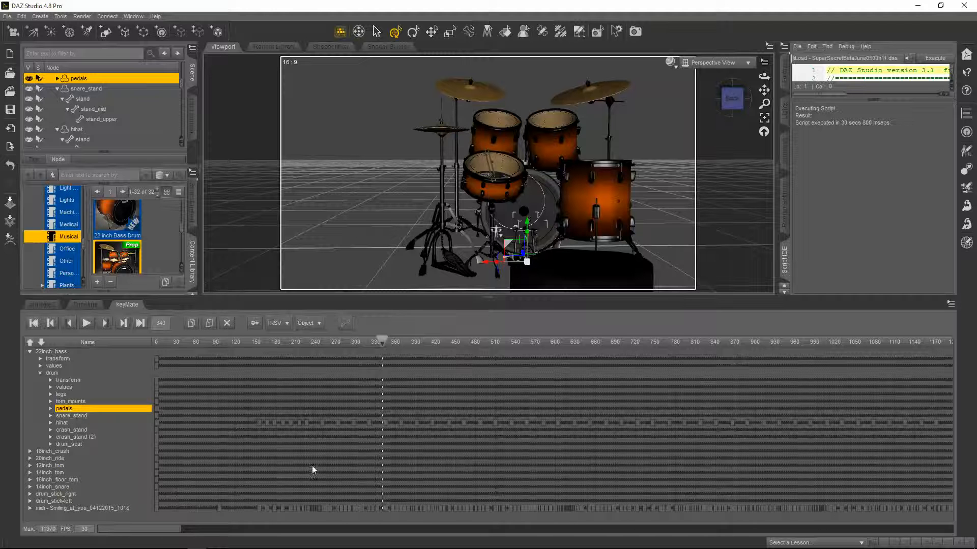
- Widen the keyMate range to cover all of the pedals' key groups and go to frame 2210
left_click_drag(180, 529, 574, 529)
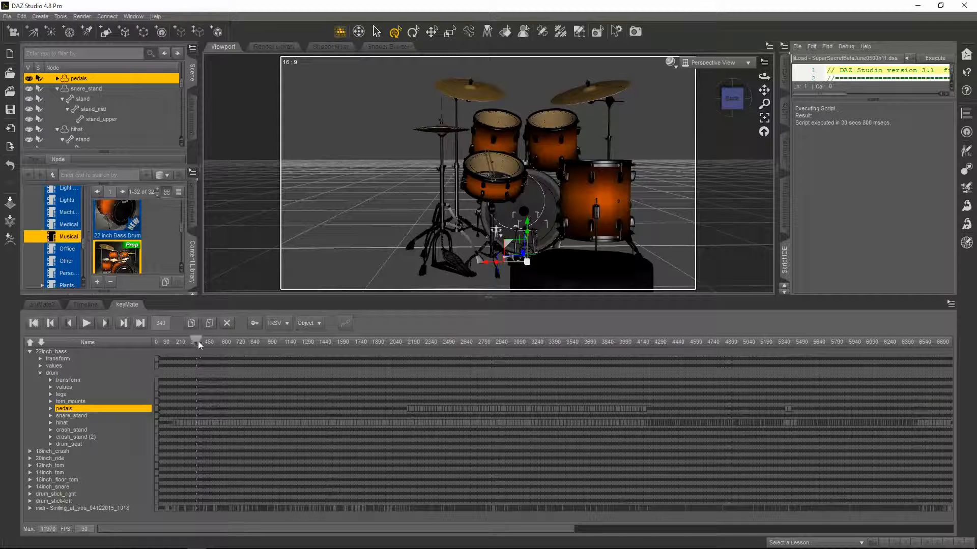
left_click_drag(197, 340, 240, 346)
left_click_drag(321, 351, 415, 353)
- Frame the bass drum pedal closely and play its animation from frame 2210
scroll(610, 214, "up", 5)
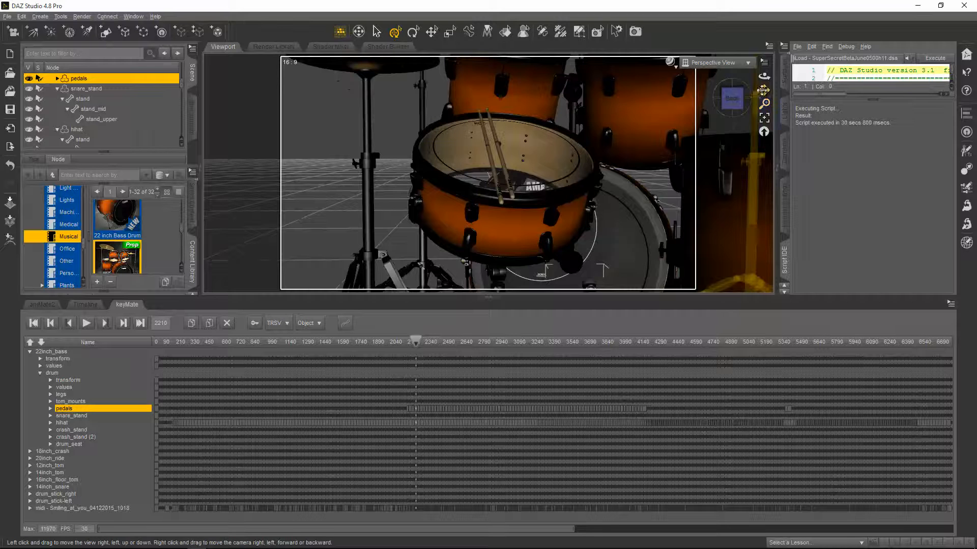
left_click_drag(763, 90, 763, 132)
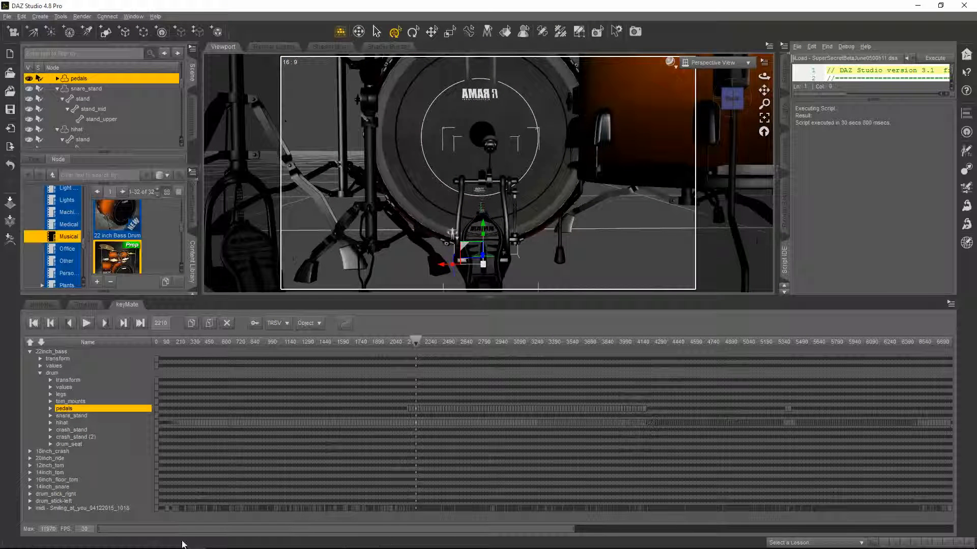
left_click(87, 324)
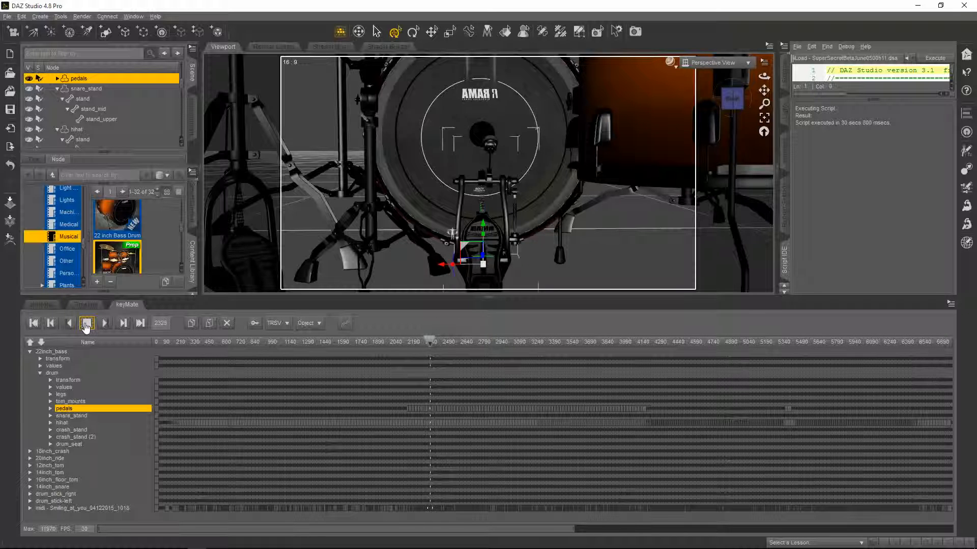
- Stop the pedal animation playback and frame the whole drum kit from a raised angle behind the pedals
left_click(86, 326)
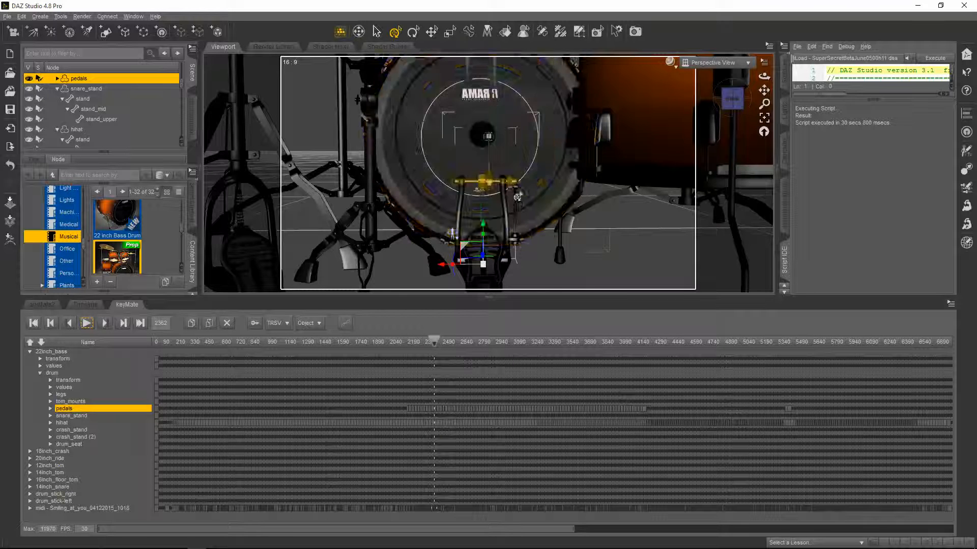
scroll(518, 193, "down", 3)
scroll(518, 193, "up", 3)
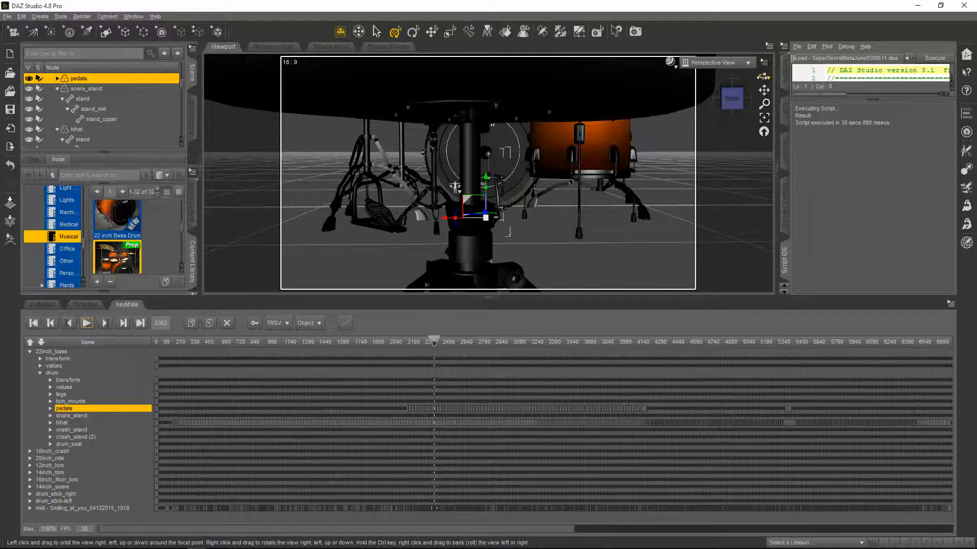
left_click_drag(764, 76, 764, 128)
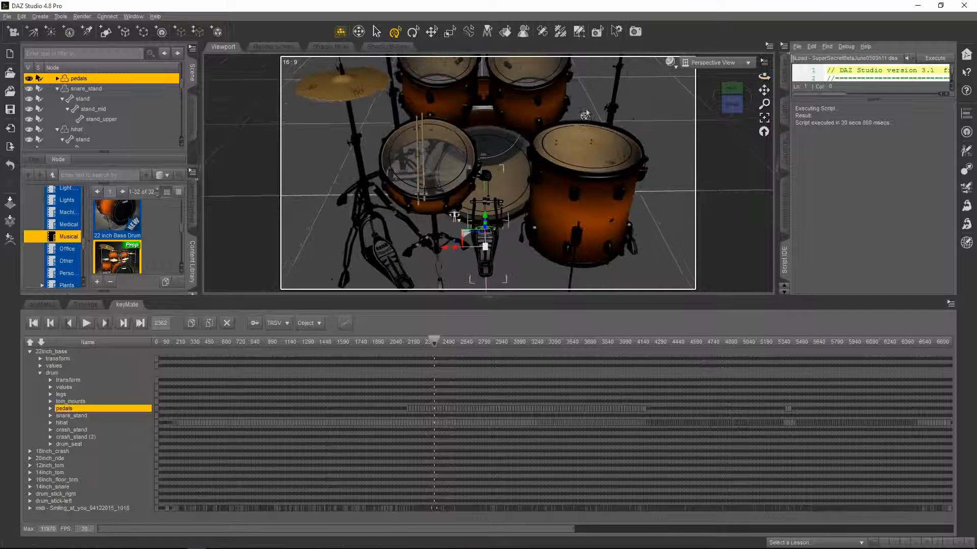
scroll(586, 114, "up", 2)
scroll(587, 114, "down", 3)
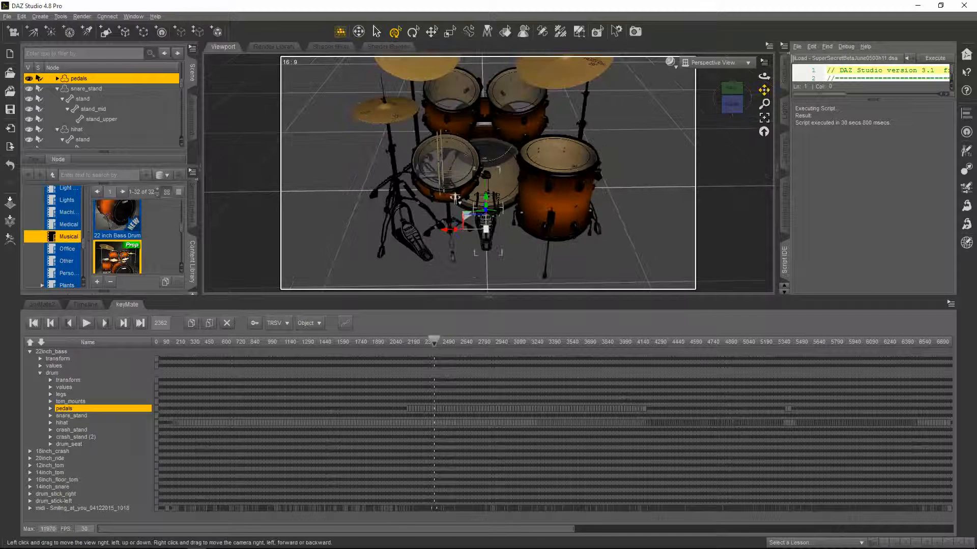
left_click_drag(764, 90, 764, 97)
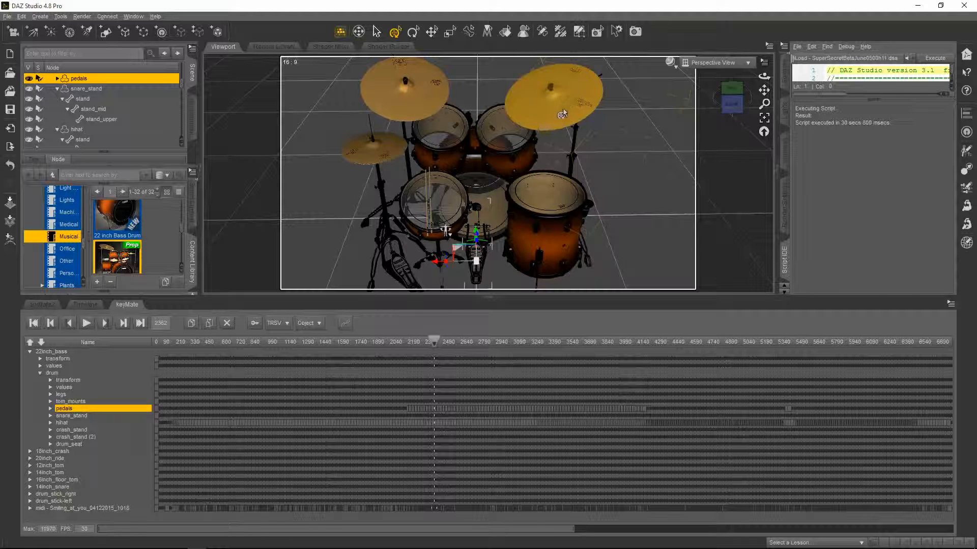
- Select the 14inch_snare, run the MIDI loading script again and bring up its note assignments
left_click(447, 206)
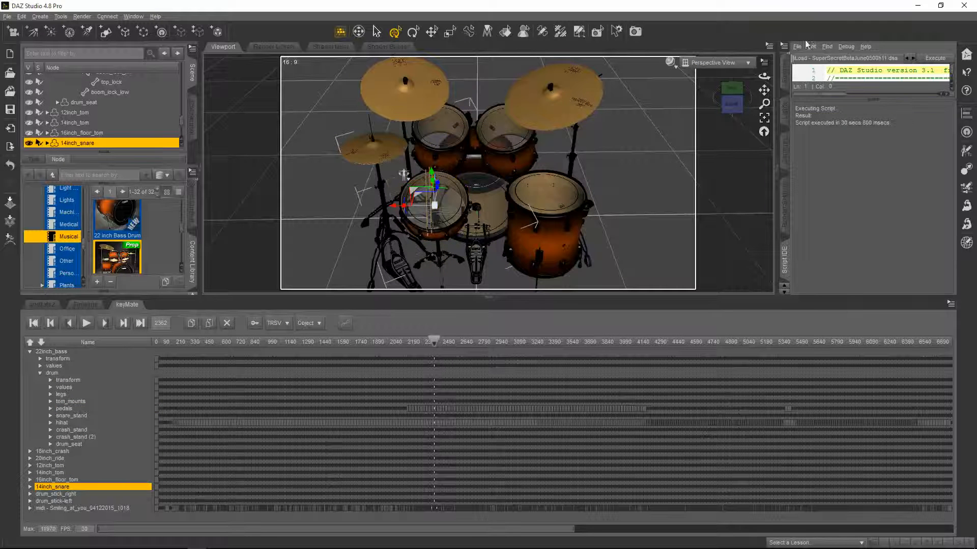
left_click(797, 47)
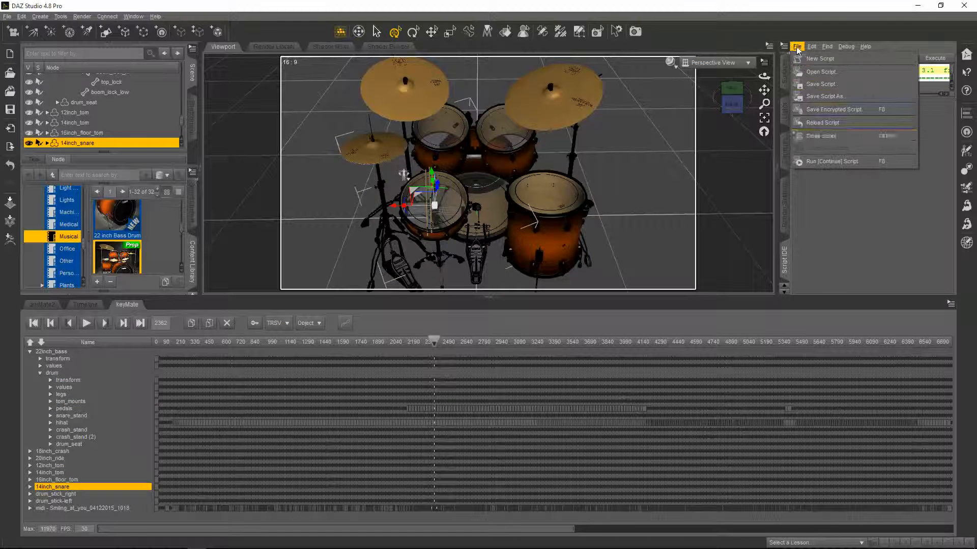
left_click(813, 160)
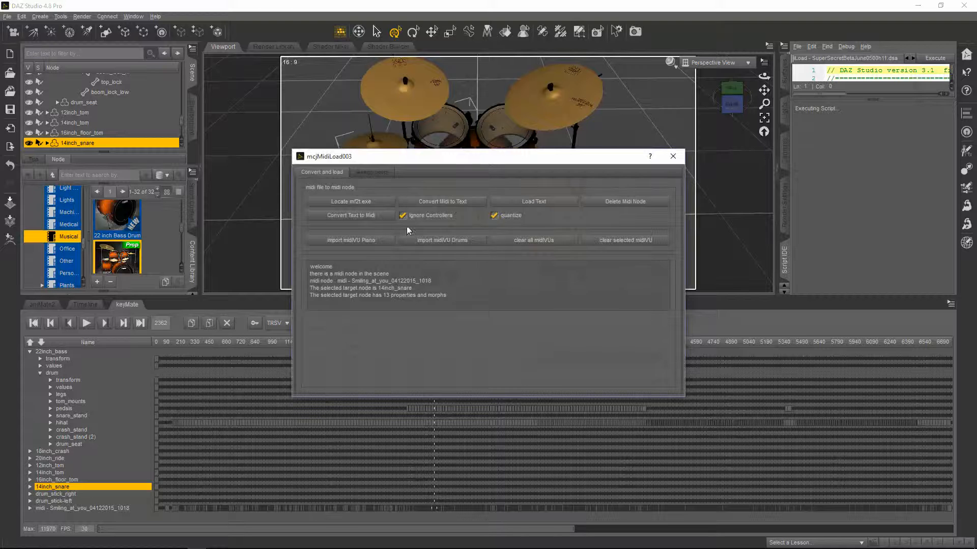
left_click(372, 172)
- Examine the drum notes available in channel10 - Percussions for the snare and close the script without adding an assignment
left_click(451, 203)
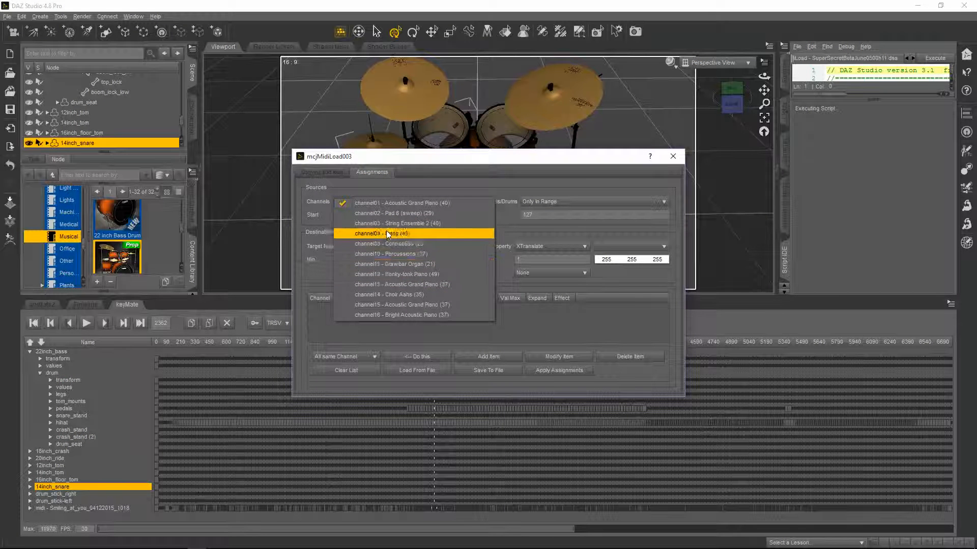
left_click(382, 254)
left_click(561, 201)
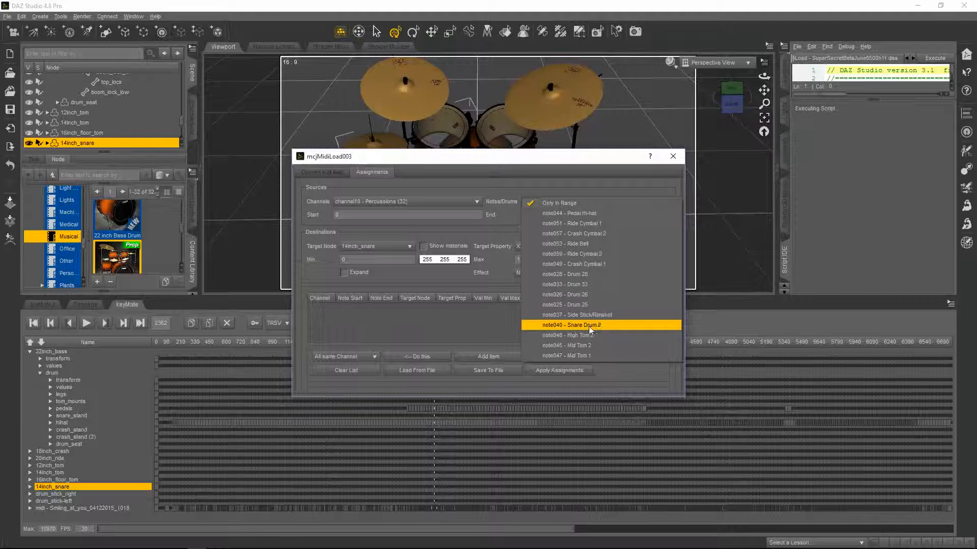
left_click(672, 159)
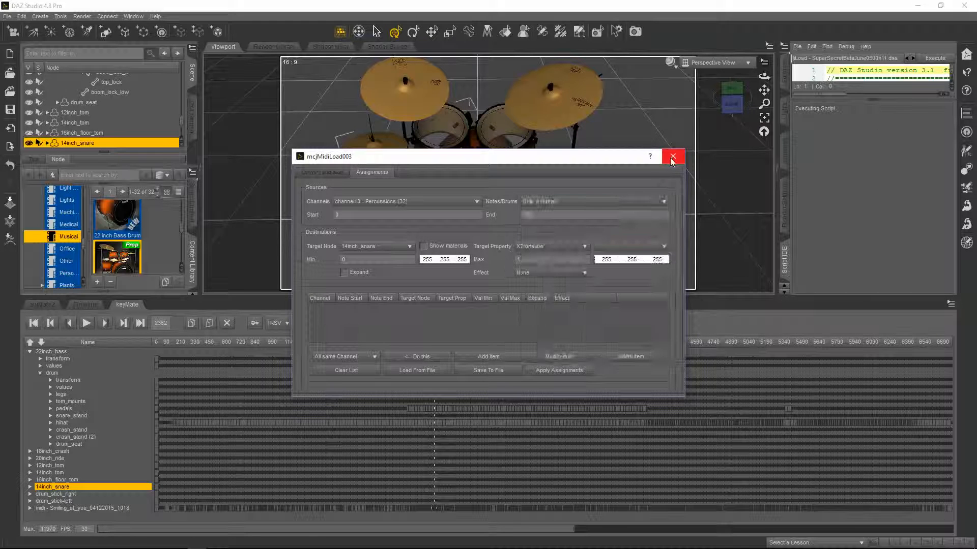
left_click(671, 160)
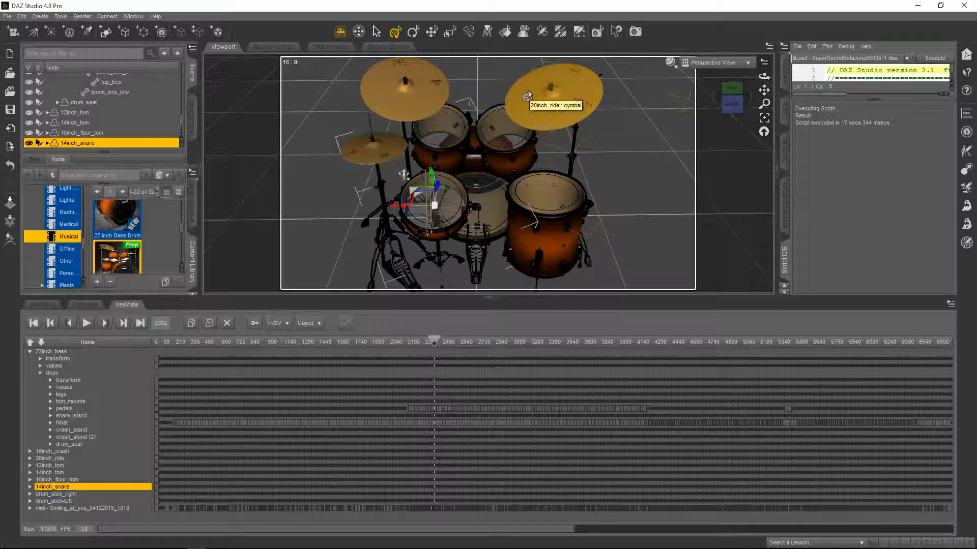
- Select the 20inch_ride and its cymbal bone, keeping the whole drum kit in view
left_click(538, 116)
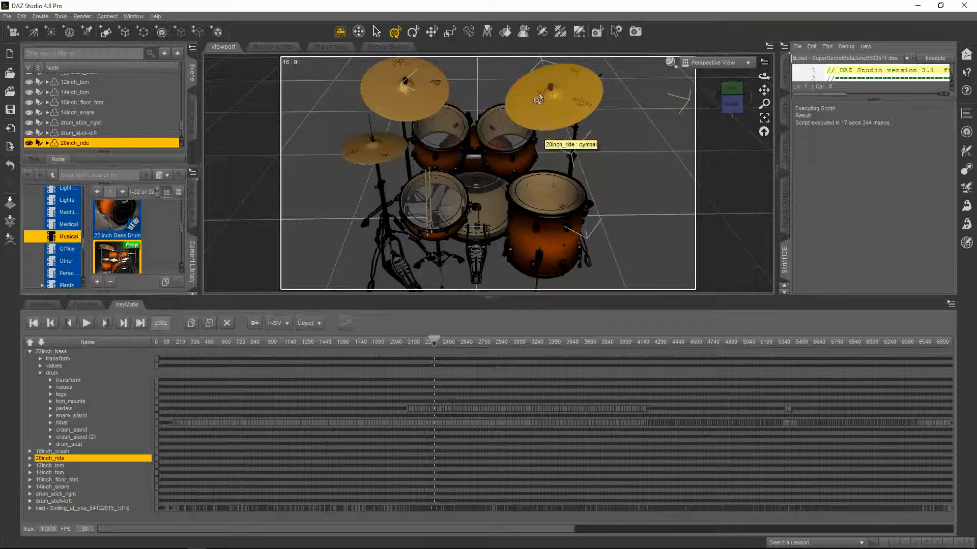
left_click_drag(552, 94, 556, 94)
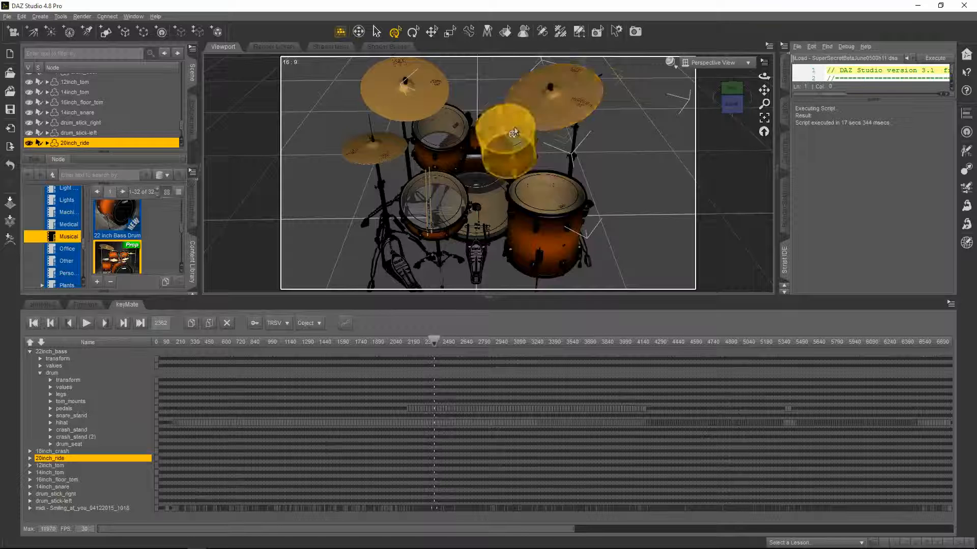
left_click(554, 116)
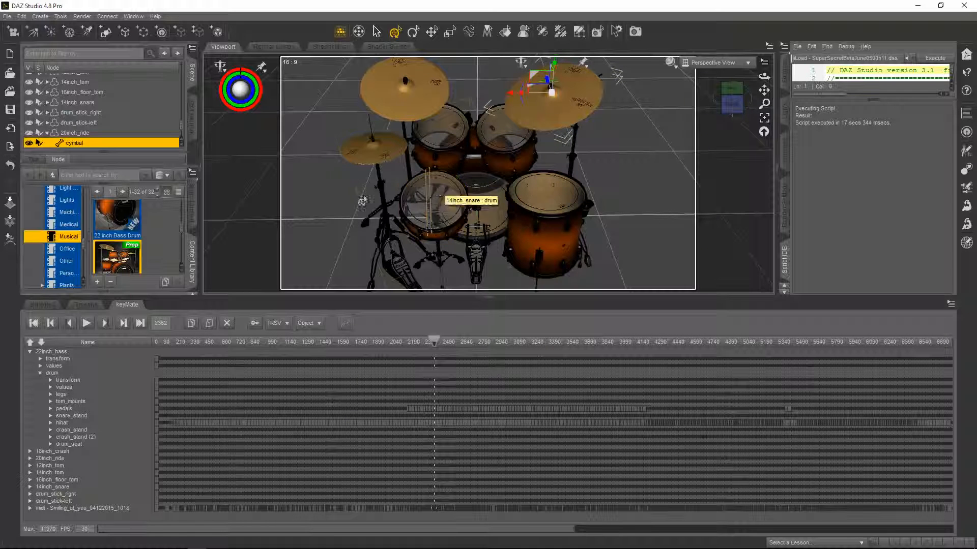
left_click_drag(639, 148, 640, 153, "alt")
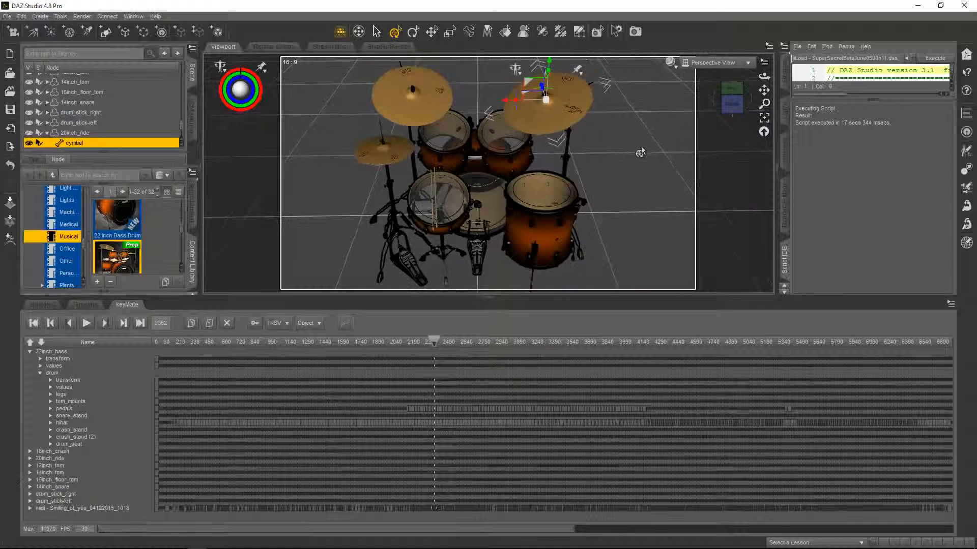